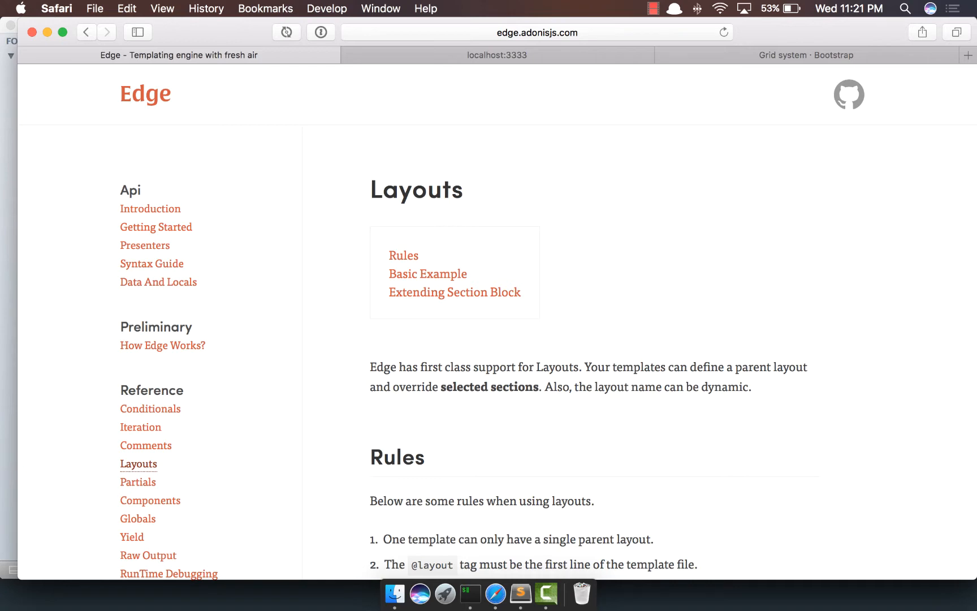
- Switch Safari to the localhost:3333 tab showing Navbar, Sidebar and Body
key("ctrl+Tab")
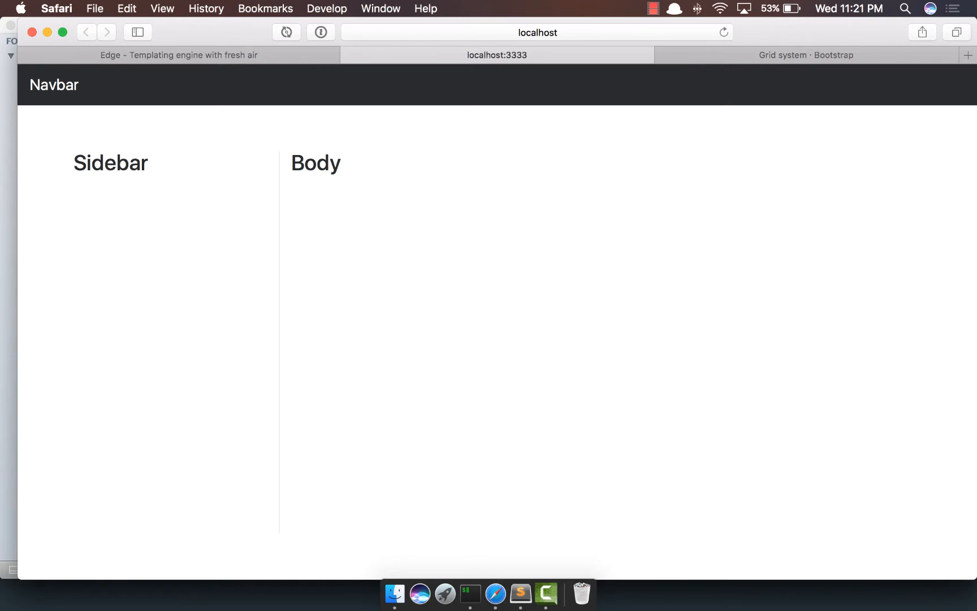
- Bring up Sublime Text and create a new file resources/views/master.edge
key("super+Tab")
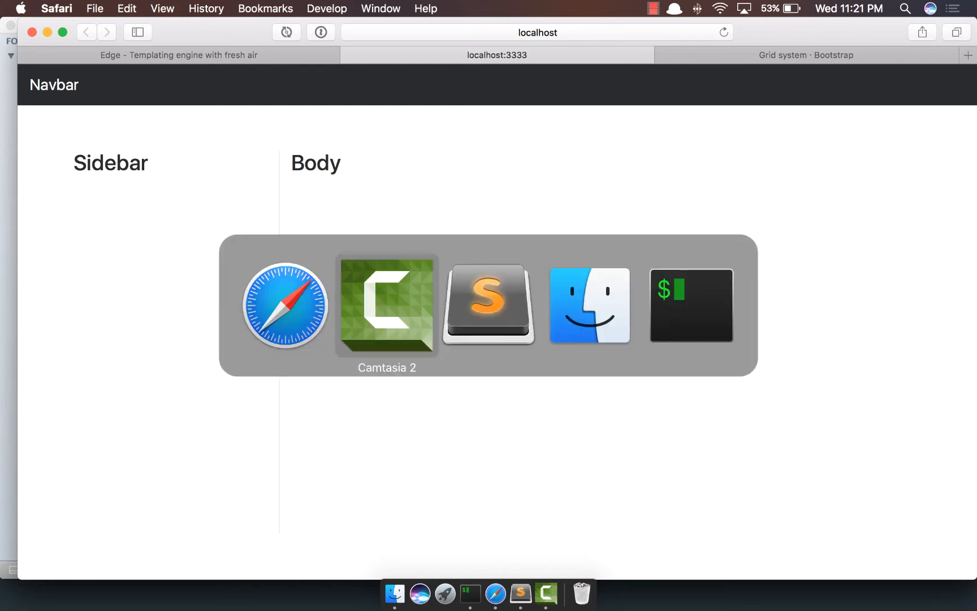
key("super+Tab")
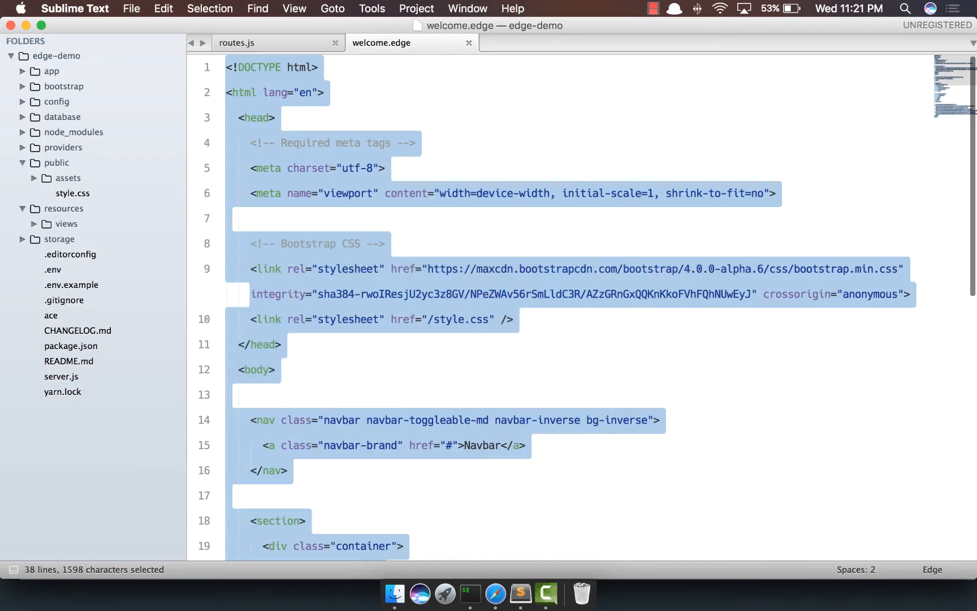
key("Left")
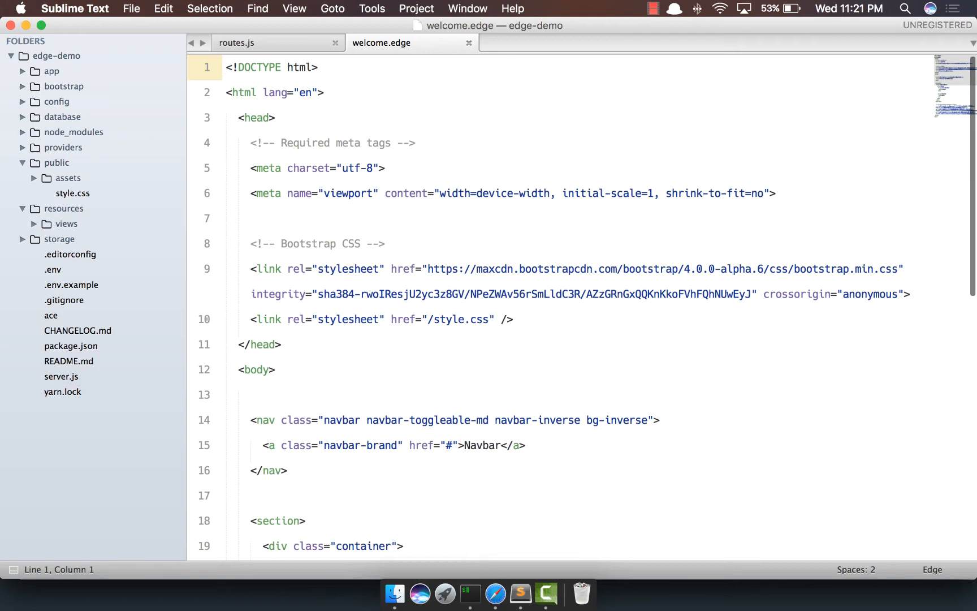
key("super+alt+n")
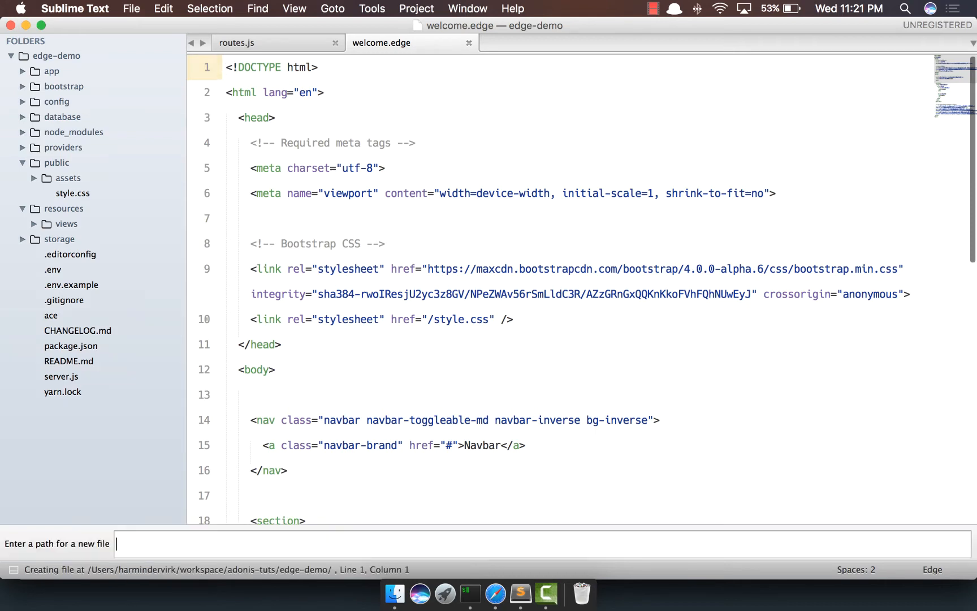
type("resources/views/")
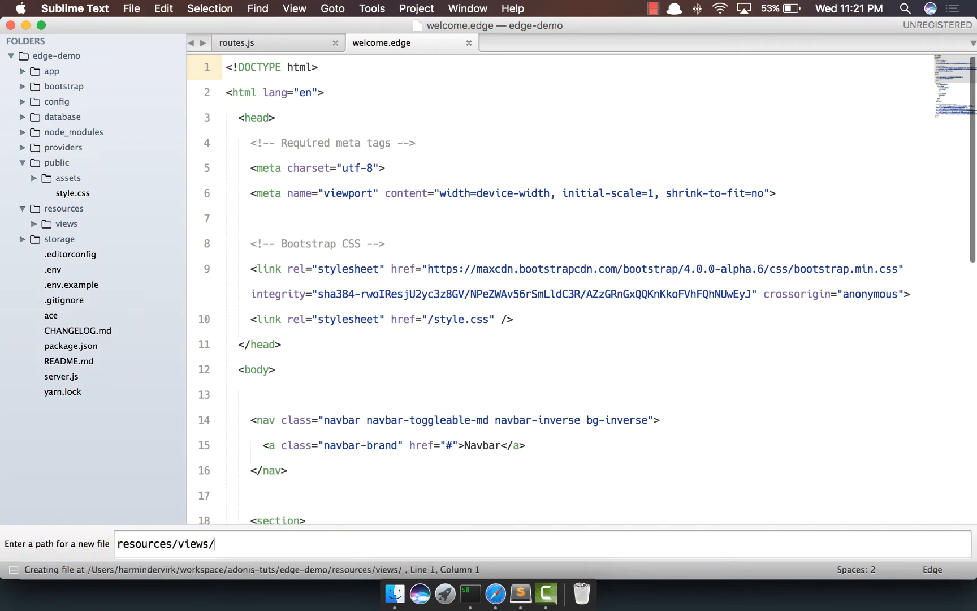
type("master.edge")
key("Return")
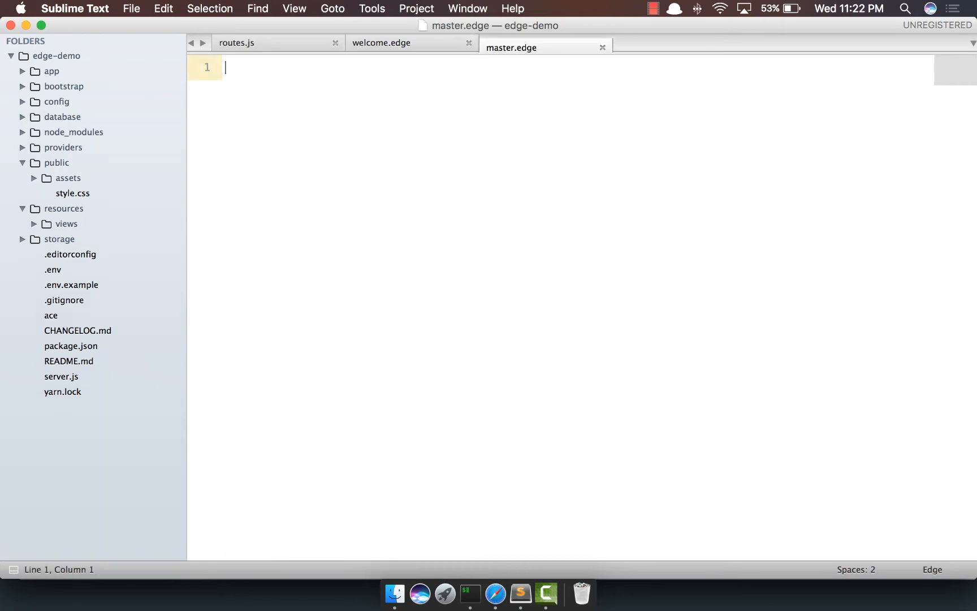
- Copy all of welcome.edge's markup into master.edge and save it
key("super+alt+Left")
key("super+a")
key("super+c")
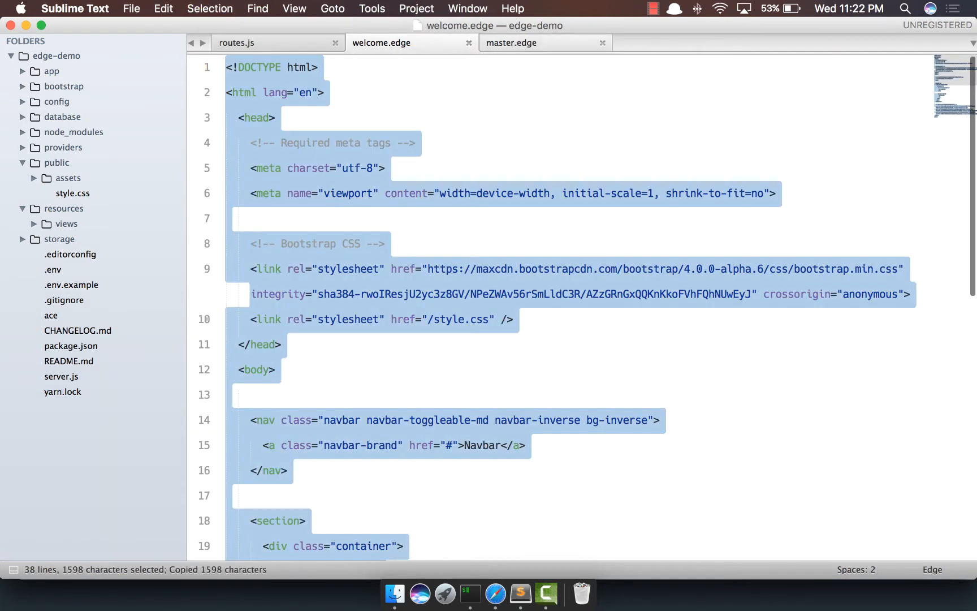
key("super+alt+Right")
key("super+v")
key("super+s")
- Delete welcome.edge's entire contents and save the emptied file
key("super+alt+Left")
key("BackSpace")
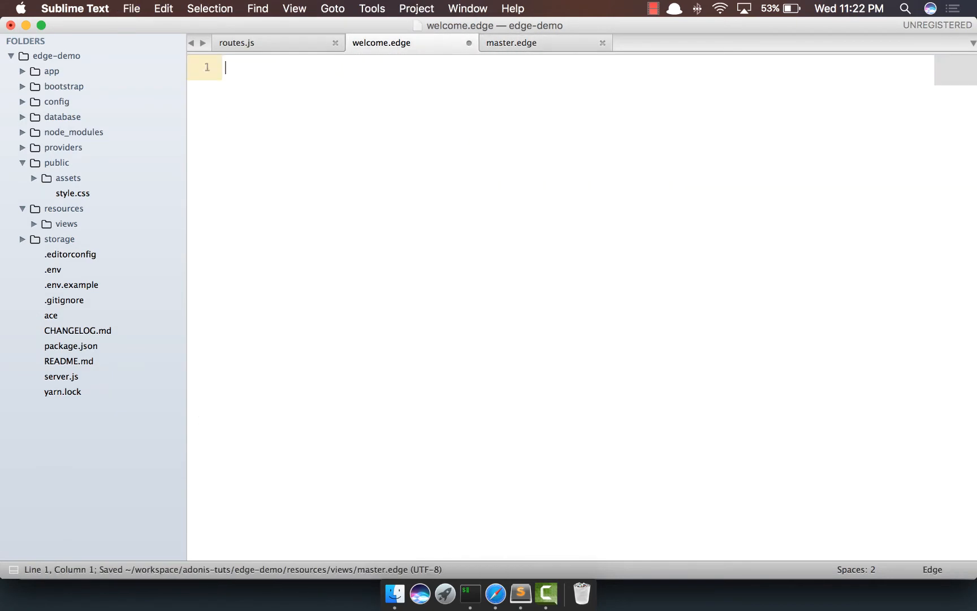
key("super+s")
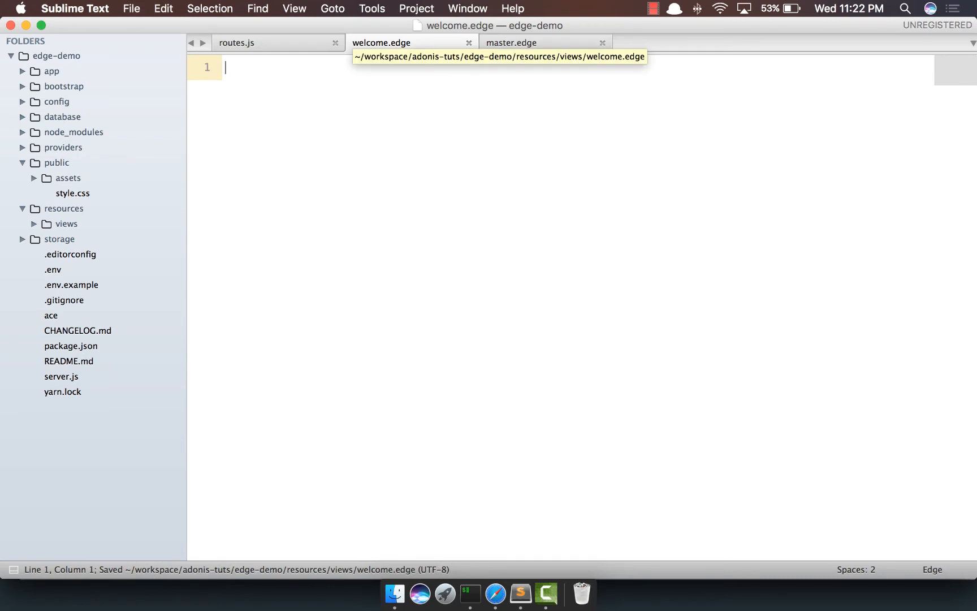
type("@layout(")
type("'")
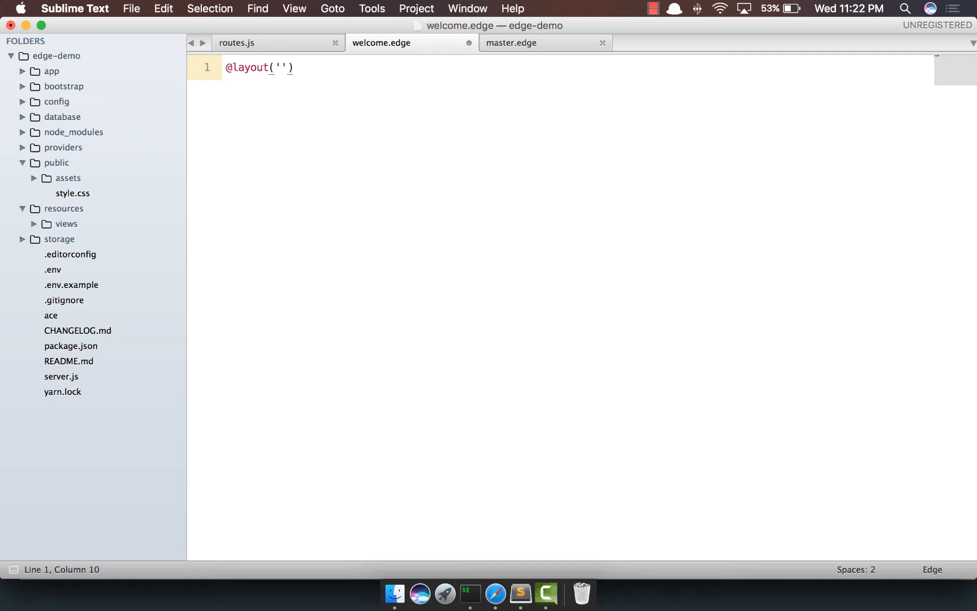
key("super+Left")
key("super+Right")
key("shift+super+Left")
key("Left")
key("super+Right")
key("Left")
key("Left")
type("mad")
type("ter")
key("super+s")
- Reload the localhost page in Safari, then review master.edge and welcome.edge
key("super+Tab")
key("super+r")
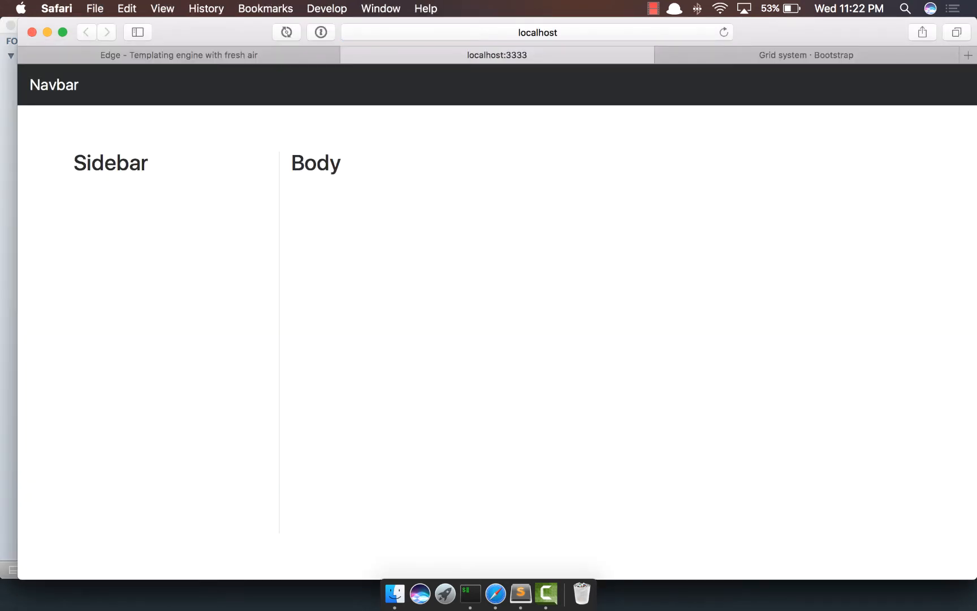
key("super+Tab")
key("super+alt+Right")
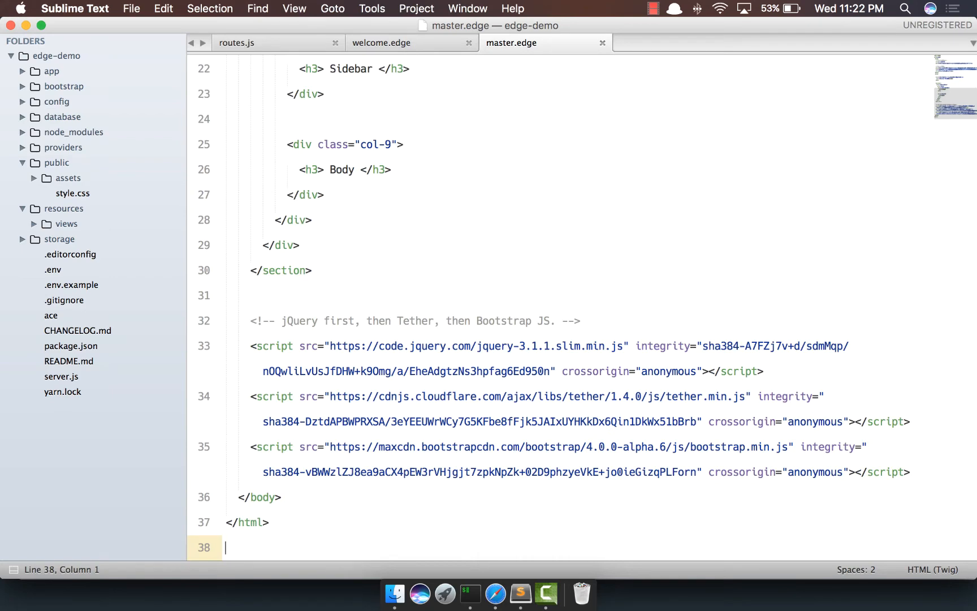
key("super+alt+Left")
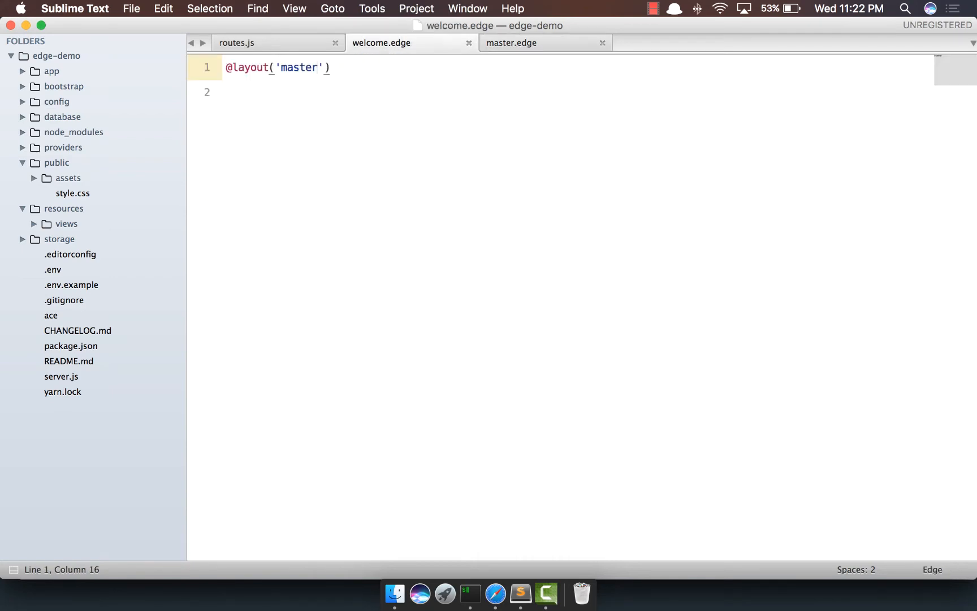
- Remove the blank line above the navbar block in master.edge and save
key("super+alt+Right")
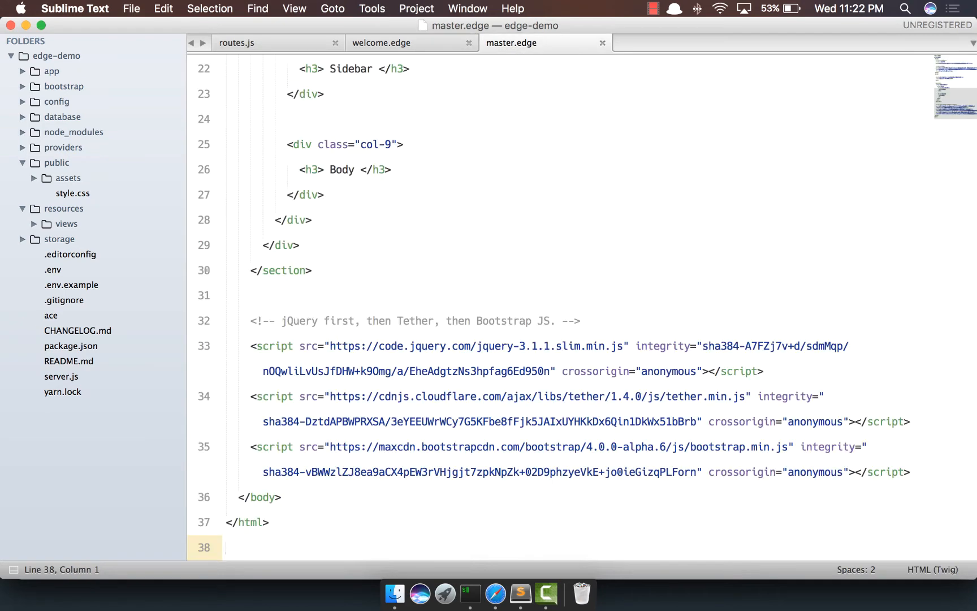
scroll(581, 306, "up", 5)
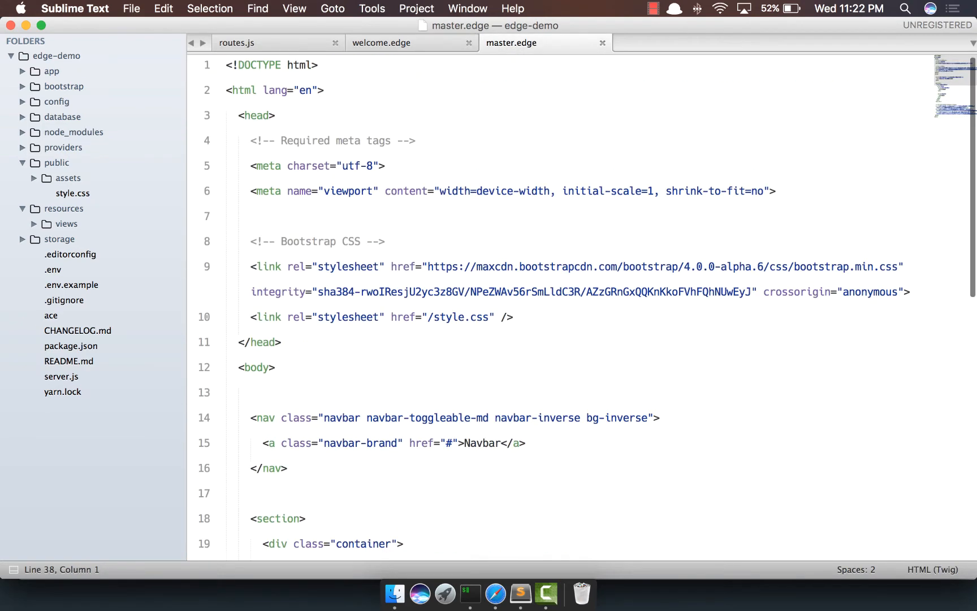
scroll(581, 306, "down", 5)
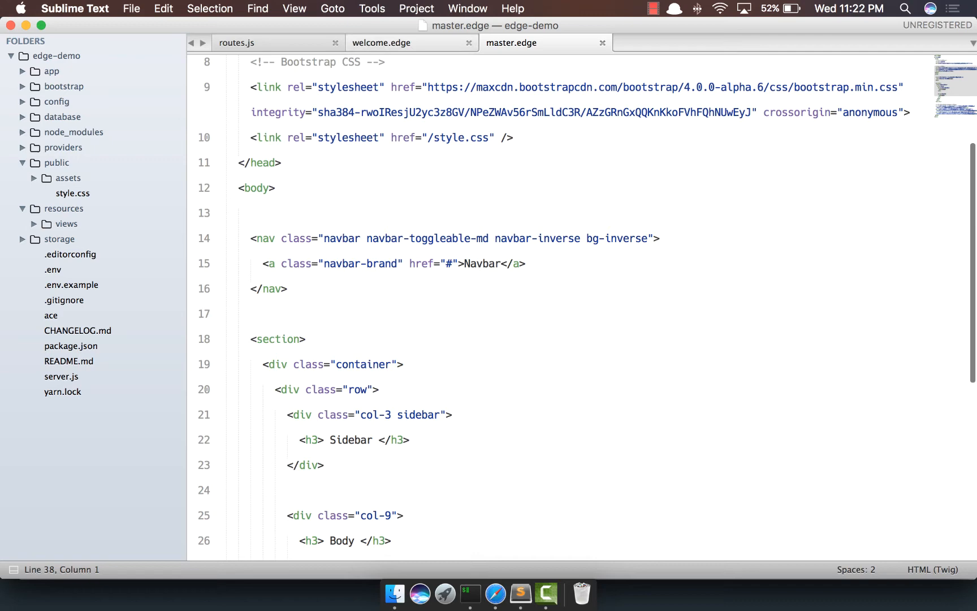
key("super+alt+Left")
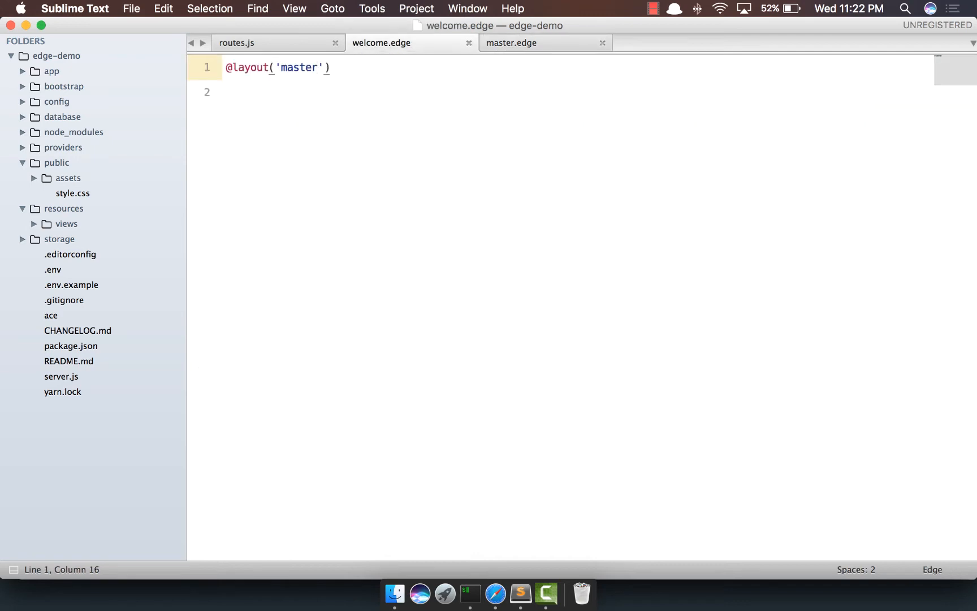
key("super+alt+Right")
key("End")
key("shift+Up")
key("shift+Up")
key("shift+Home")
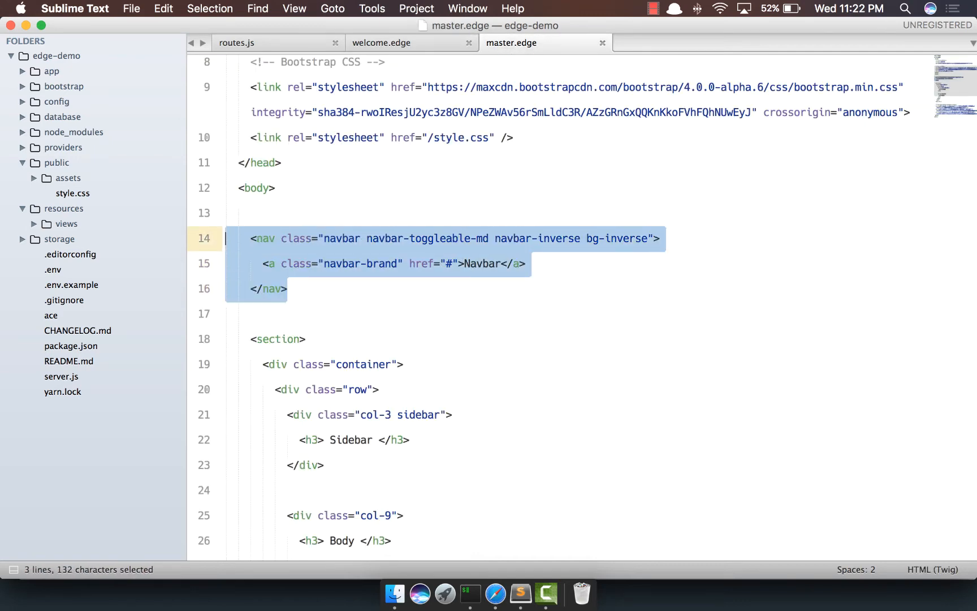
key("Up")
key("Delete")
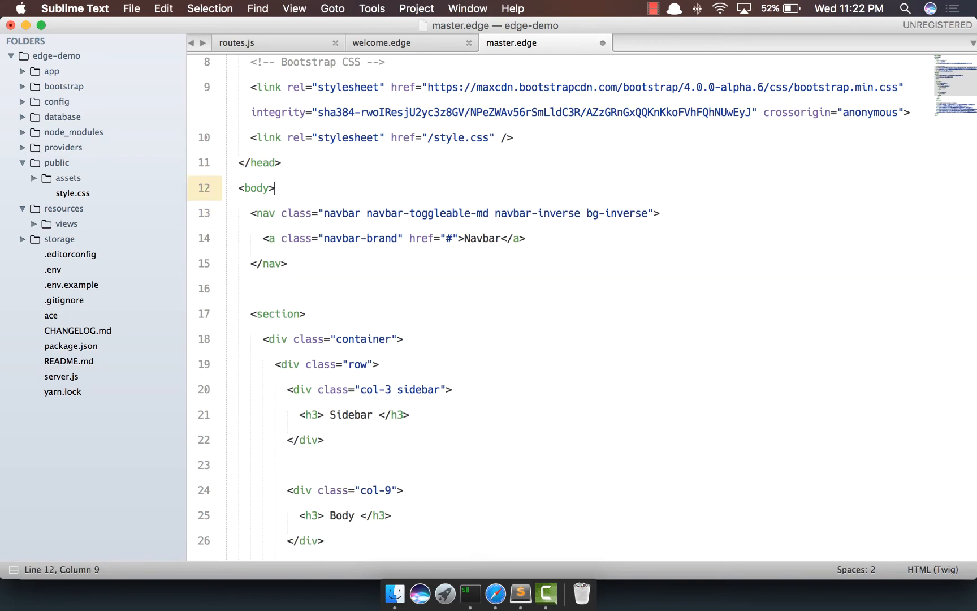
key("super+s")
- Select the <h3> Sidebar </h3> heading line in master.edge
key("shift+Down")
key("shift+Down")
key("shift+Down")
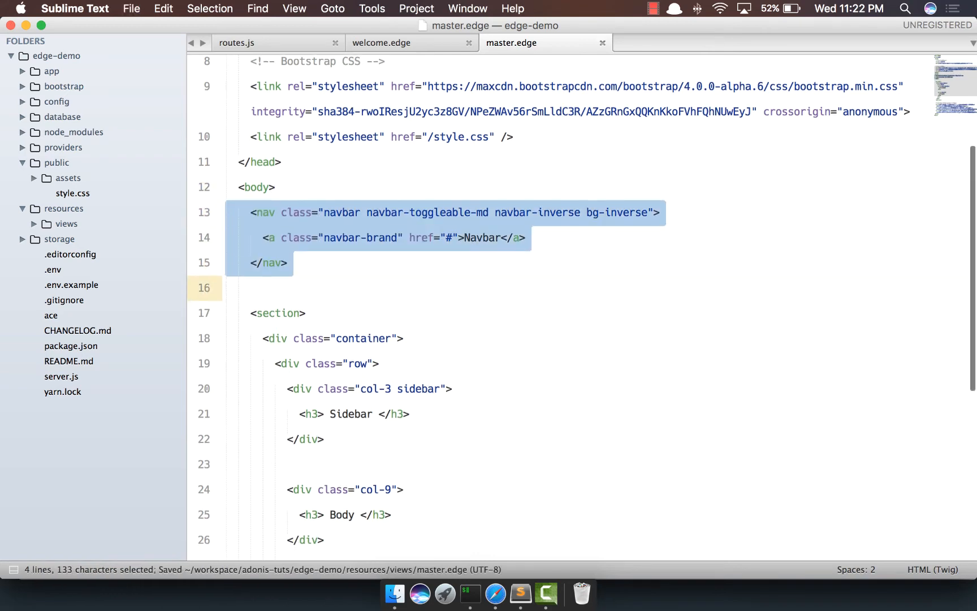
scroll(580, 305, "down", 5)
key("Down")
key("Down")
key("Down")
key("End")
key("shift+Home")
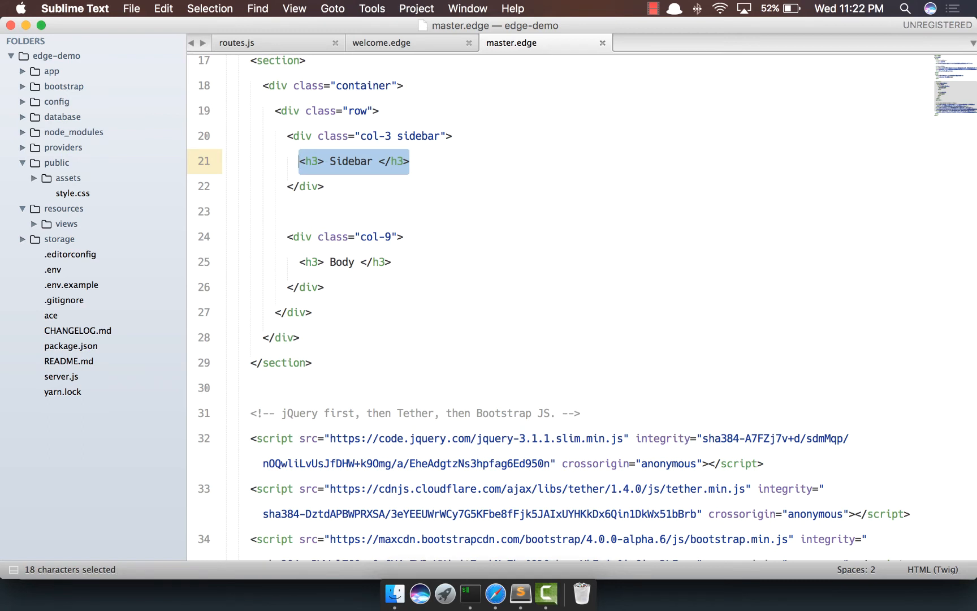
key("super+x")
type("@secti")
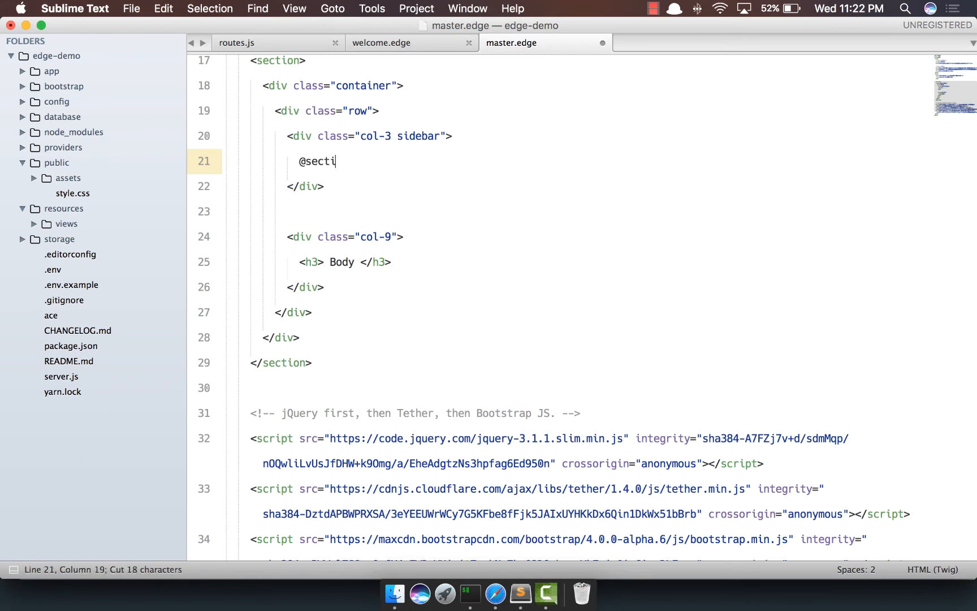
type("on(")
key("Return")
key("super+z")
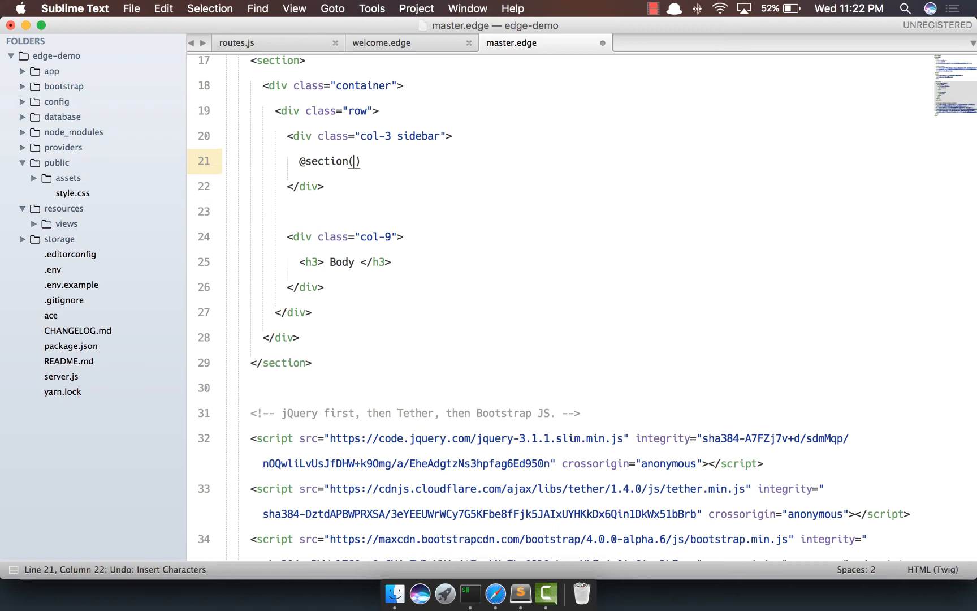
key("Return")
key("super+z")
type("'s")
type("idebar")
key("Right")
key("Right")
key("Return")
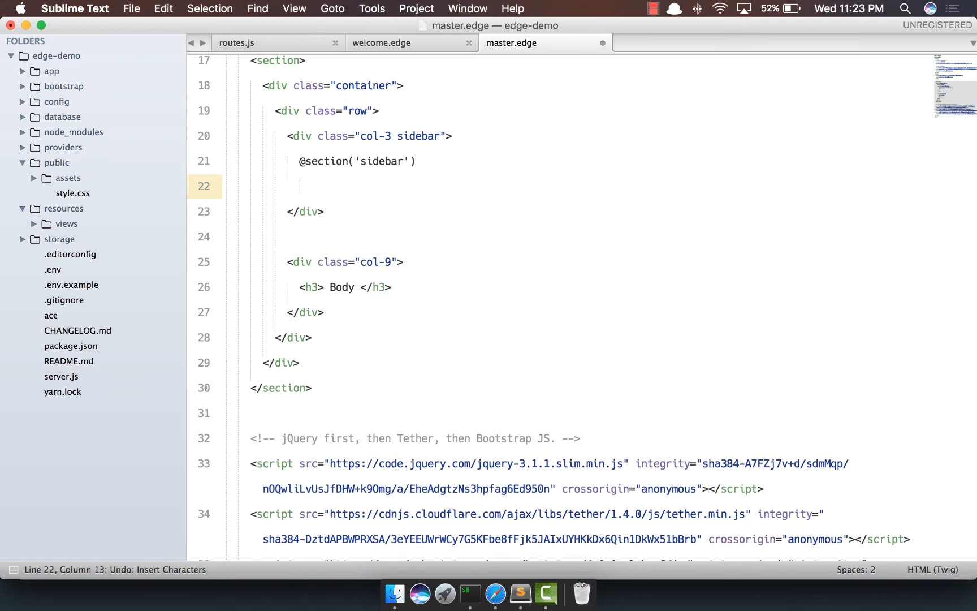
type("@endsec")
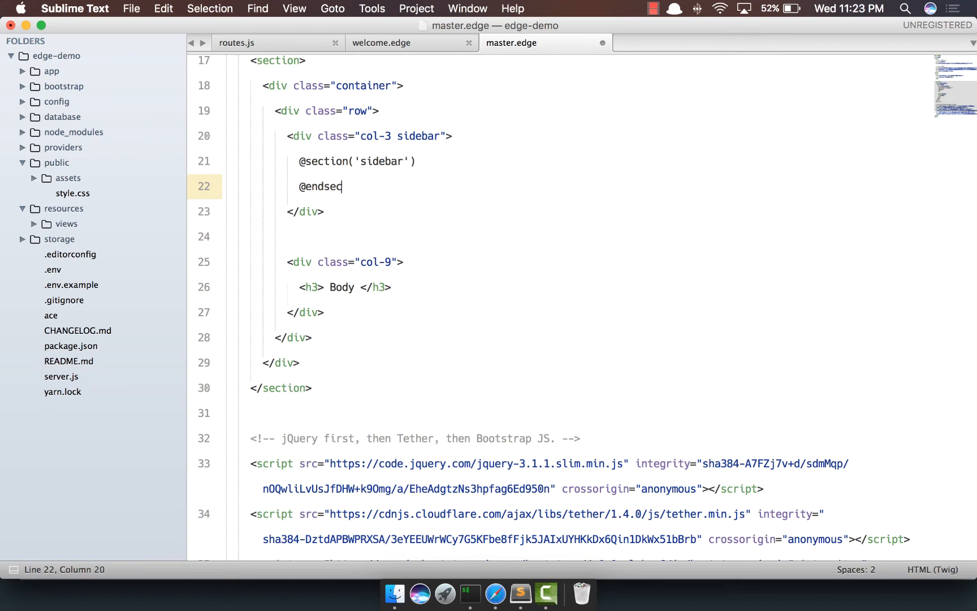
type("tion")
key("Up")
key("super+Return")
type("<h3> Sidebar </h3>")
key("super+s")
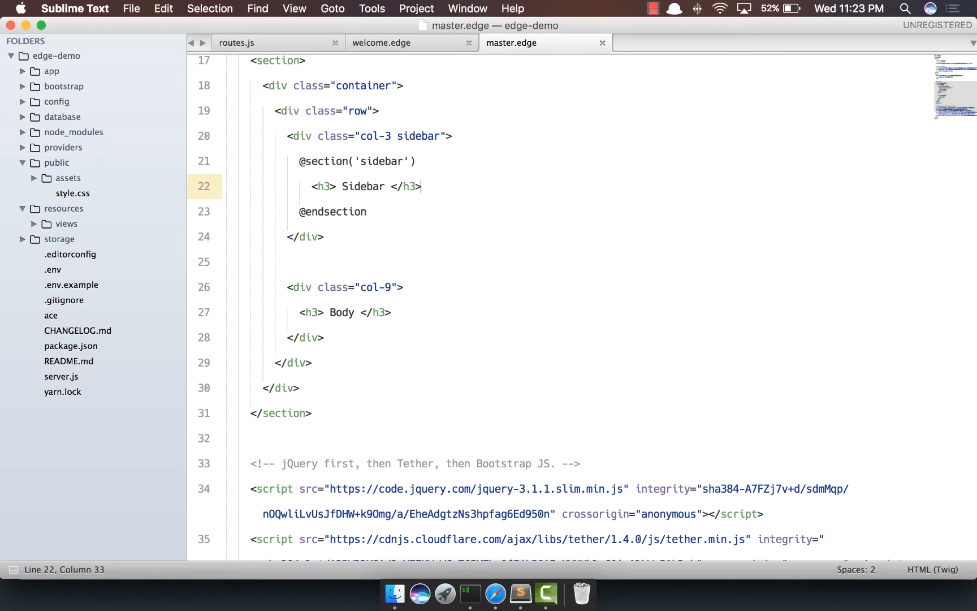
- Bring up the status-bar syntax language list for master.edge
left_click(936, 569)
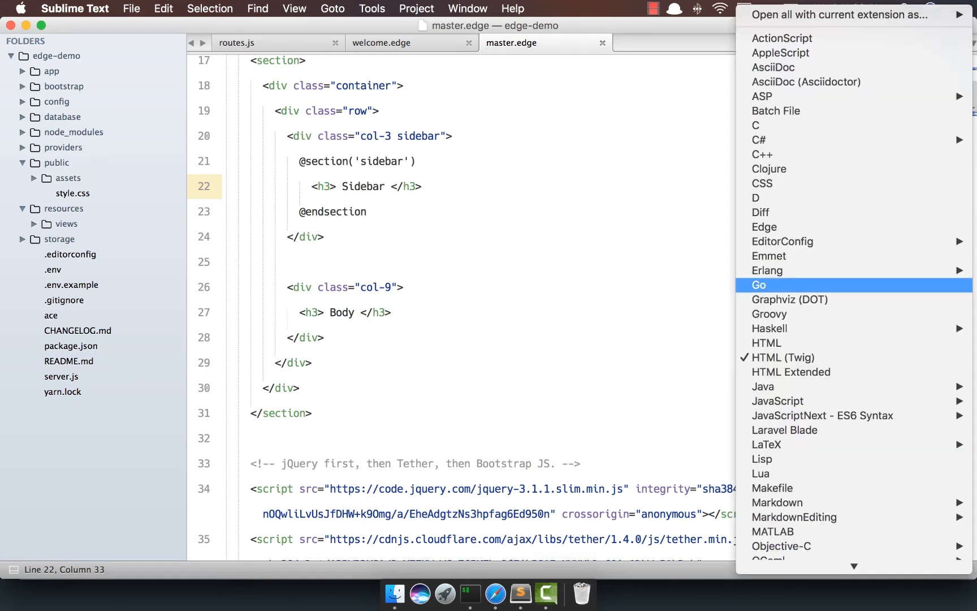
scroll(794, 300, "down", 1)
scroll(794, 300, "down", 10)
scroll(794, 299, "down", 5)
scroll(794, 96, "up", 3)
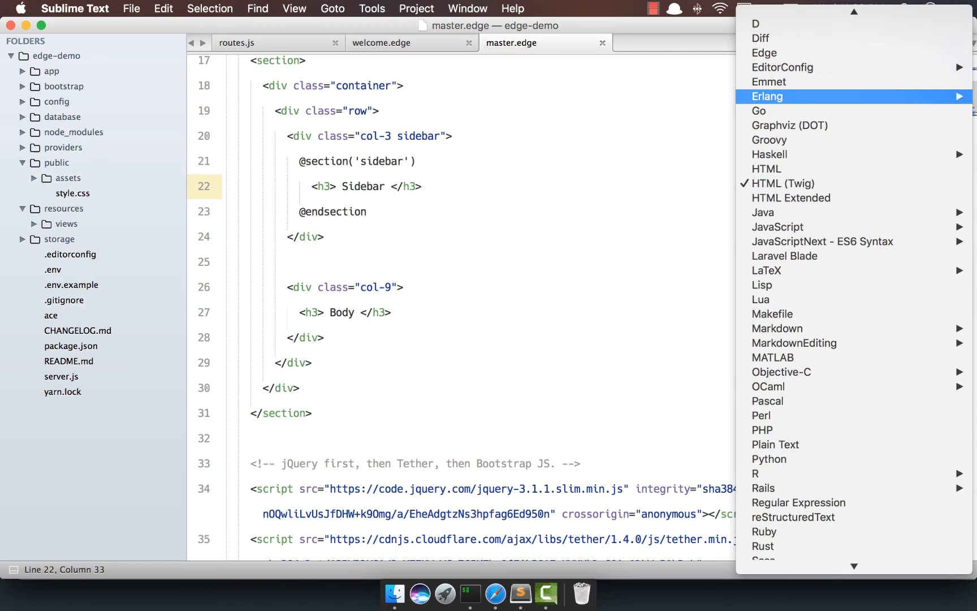
scroll(794, 240, "up", 12)
- Set master.edge's syntax to Edge and review the sidebar section lines
left_click(794, 228)
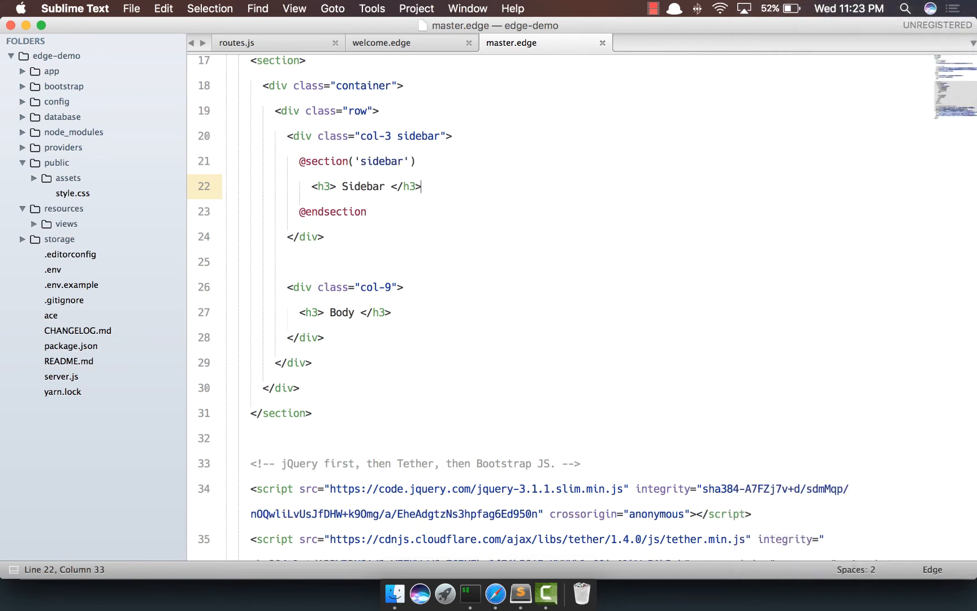
key("Up")
key("super+Left")
key("shift+Down")
key("shift+Down")
key("shift+Down")
key("Left")
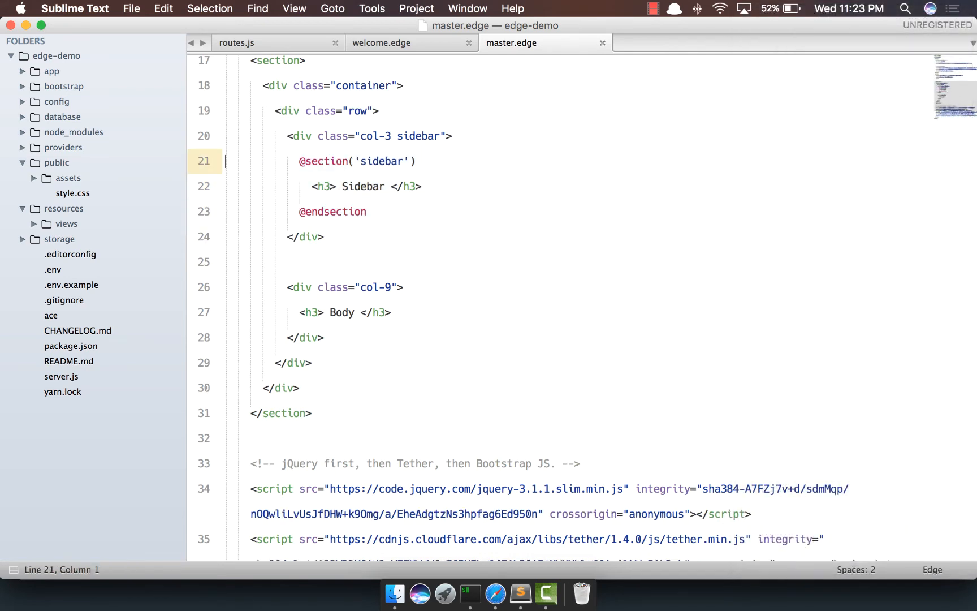
key("shift+Down")
key("shift+Down")
key("shift+Down")
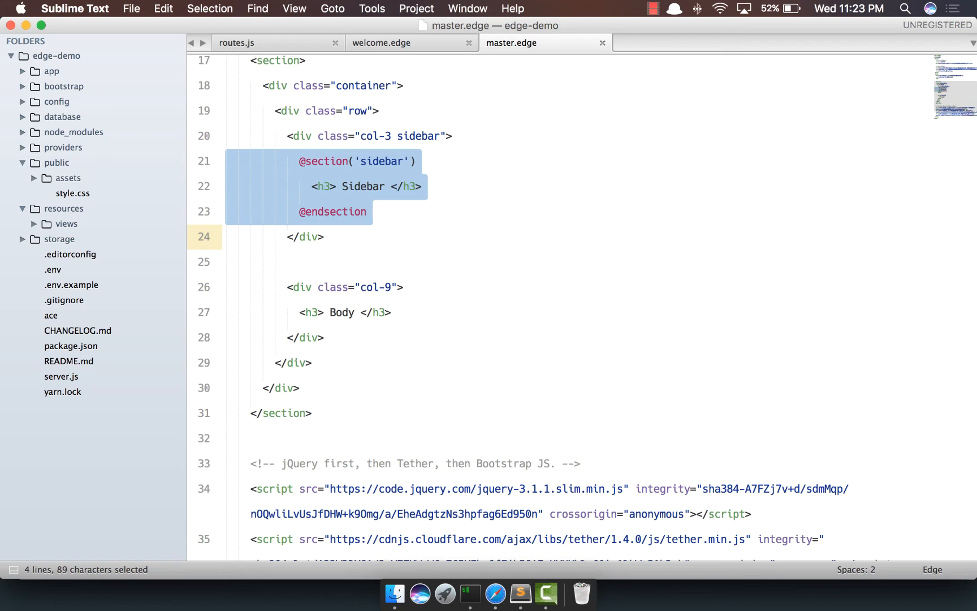
key("Left")
key("shift+Down")
key("shift+Down")
key("shift+Down")
key("Left")
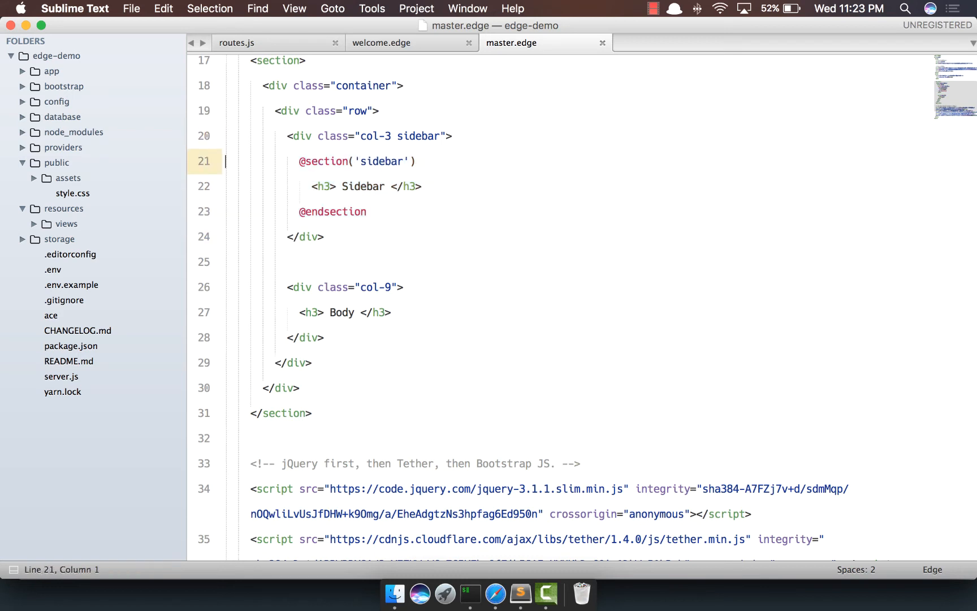
key("Down")
key("Down")
key("Down")
key("Down")
key("Down")
key("Down")
key("Up")
key("super+Right")
key("shift+super+Left")
key("super+x")
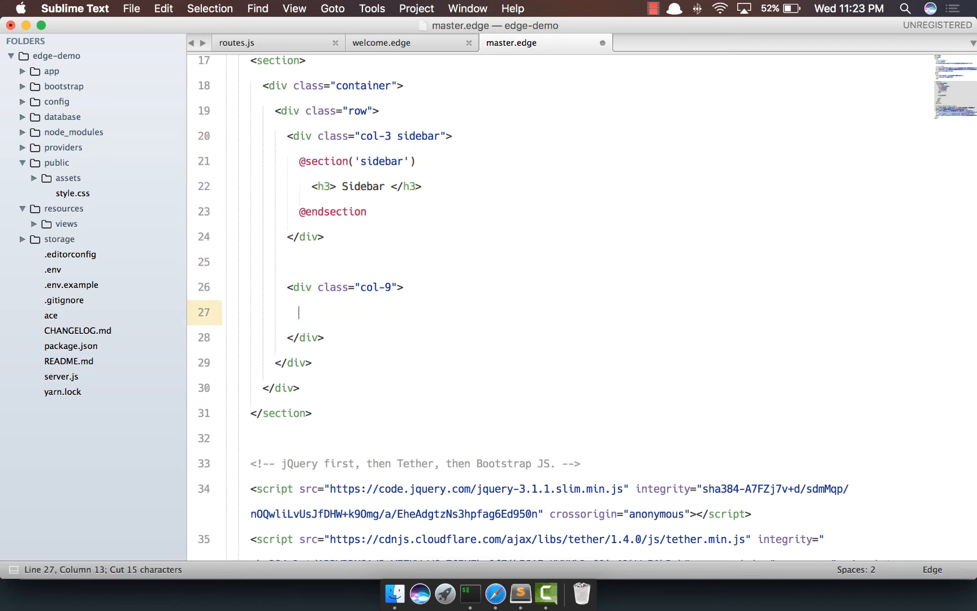
type("@section(")
type("'body")
key("super+Return")
type("@e")
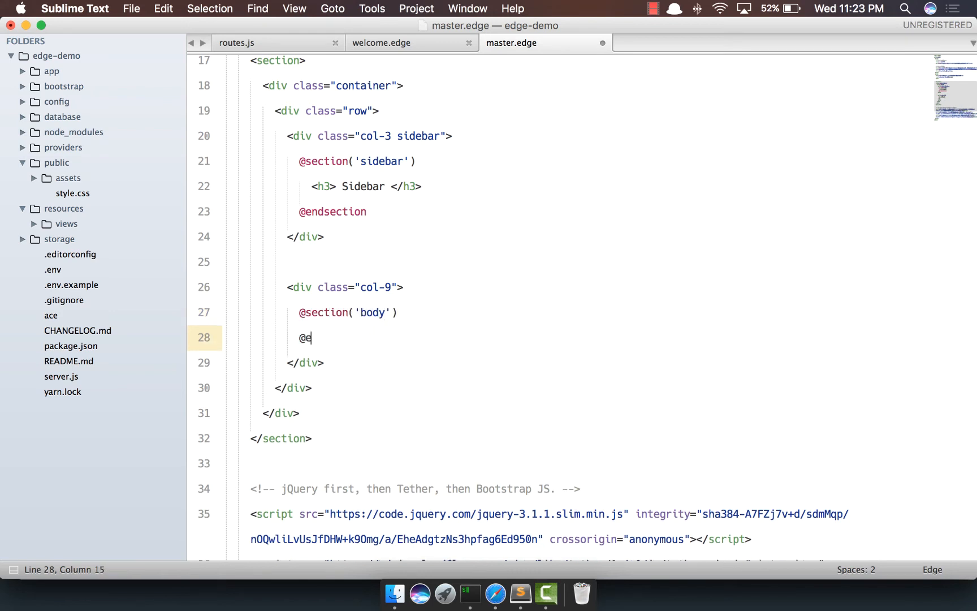
type("ndsection")
key("Up")
key("super+Return")
key("super+v")
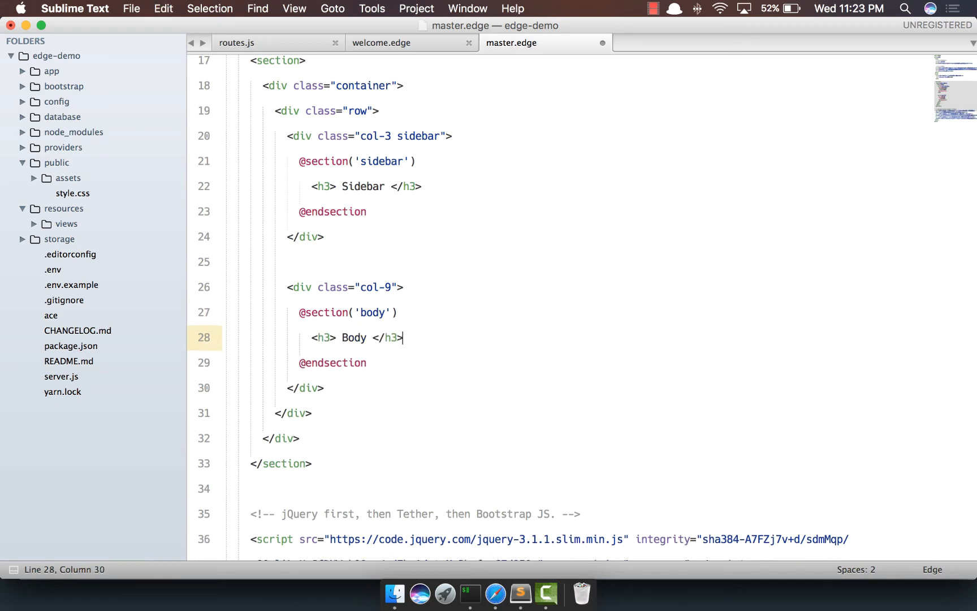
key("super+s")
- Reload the page in Safari, then inspect the sidebar section block in master.edge
key("super+Tab")
key("super+r")
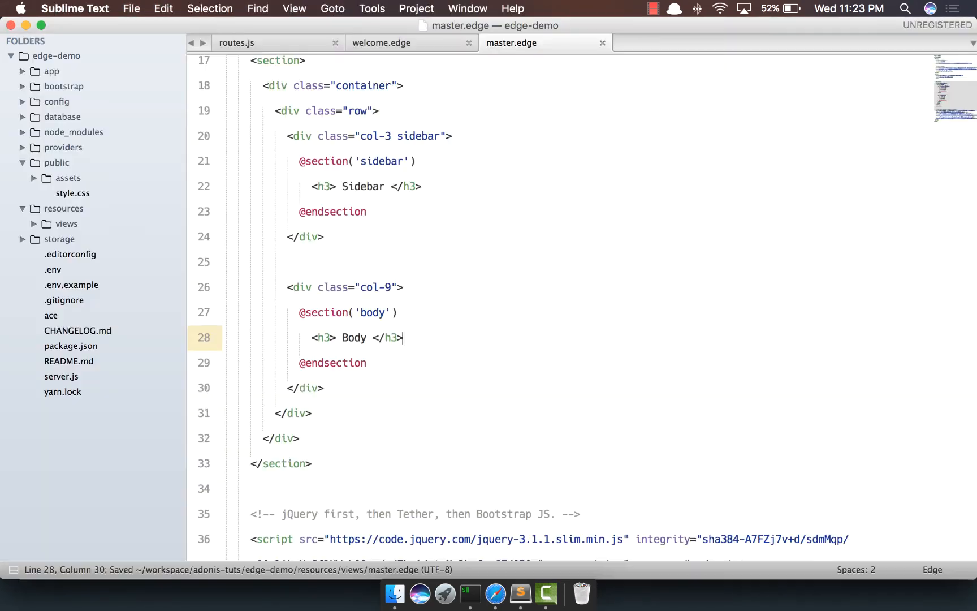
key("super+Tab")
scroll(580, 306, "down", 1)
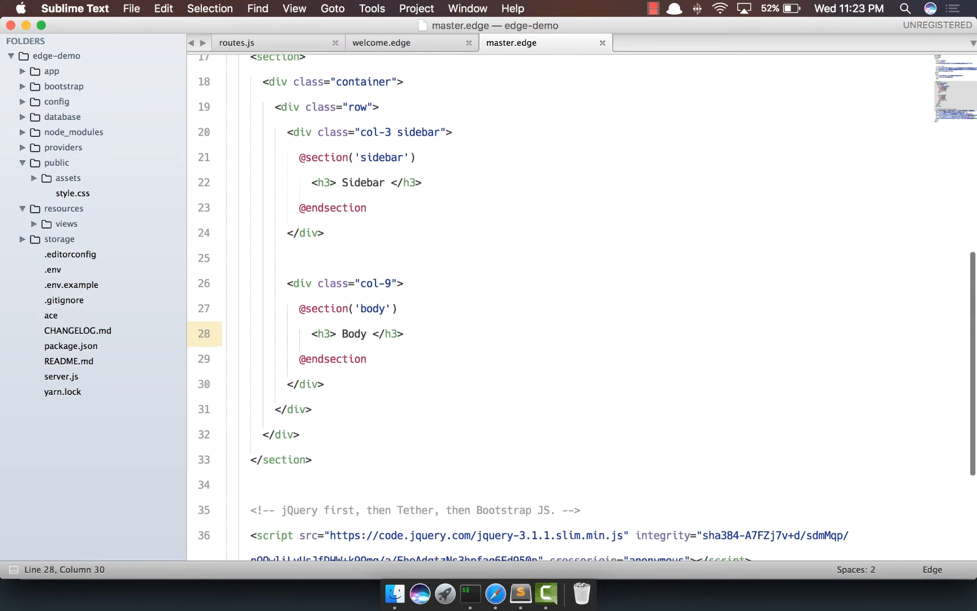
left_click_drag(299, 157, 367, 206)
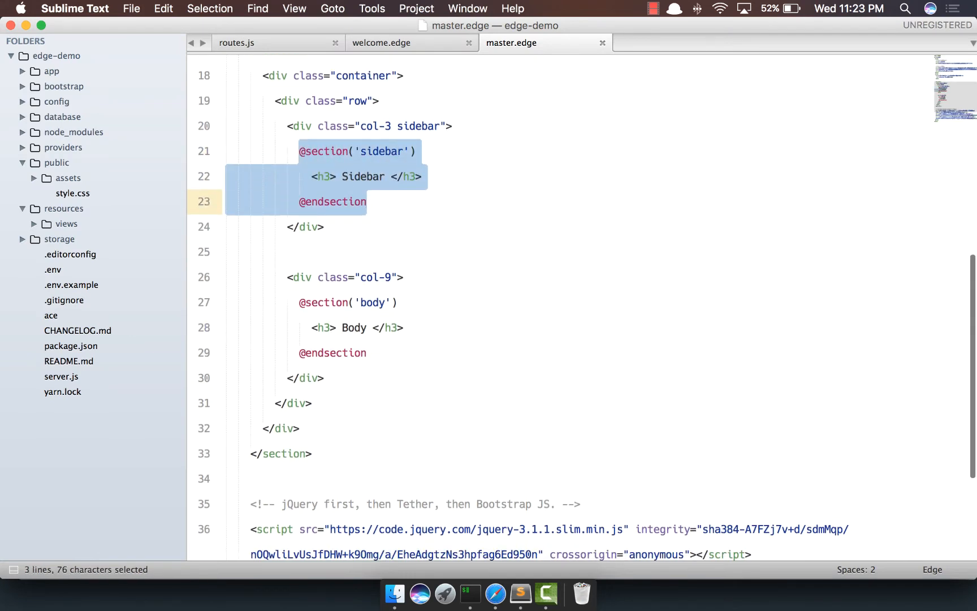
left_click(311, 151)
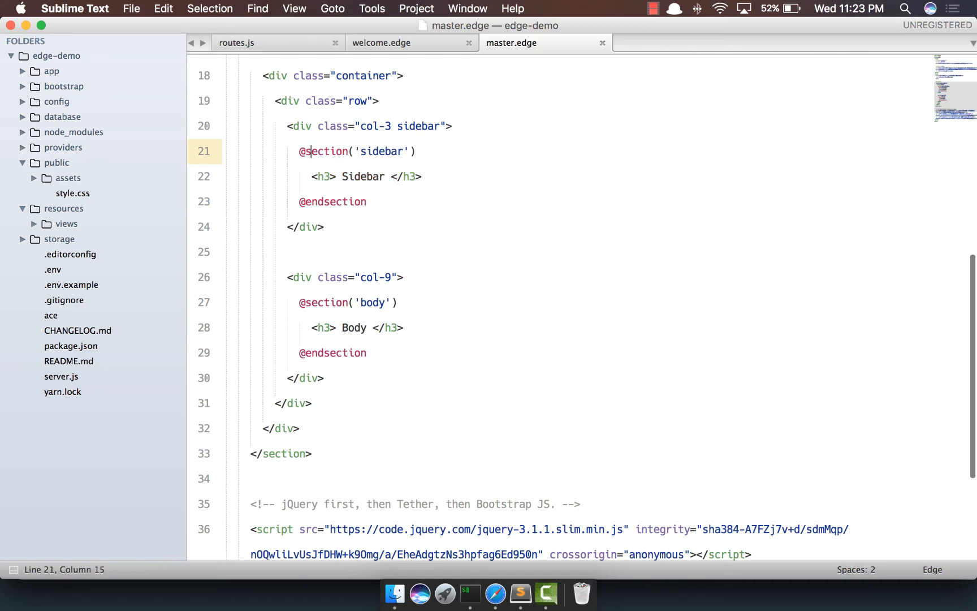
left_click_drag(300, 151, 367, 202)
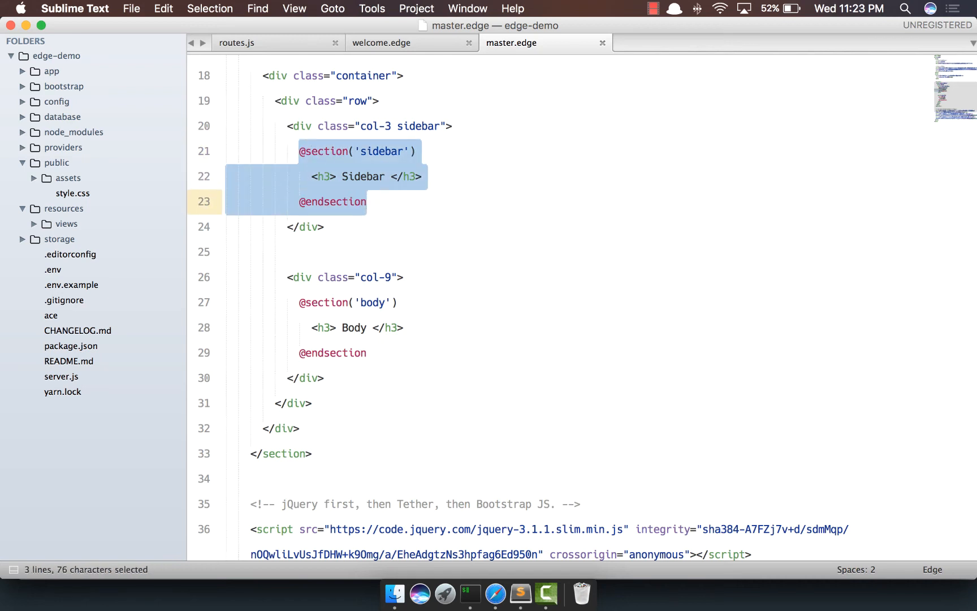
left_click_drag(385, 177, 341, 176)
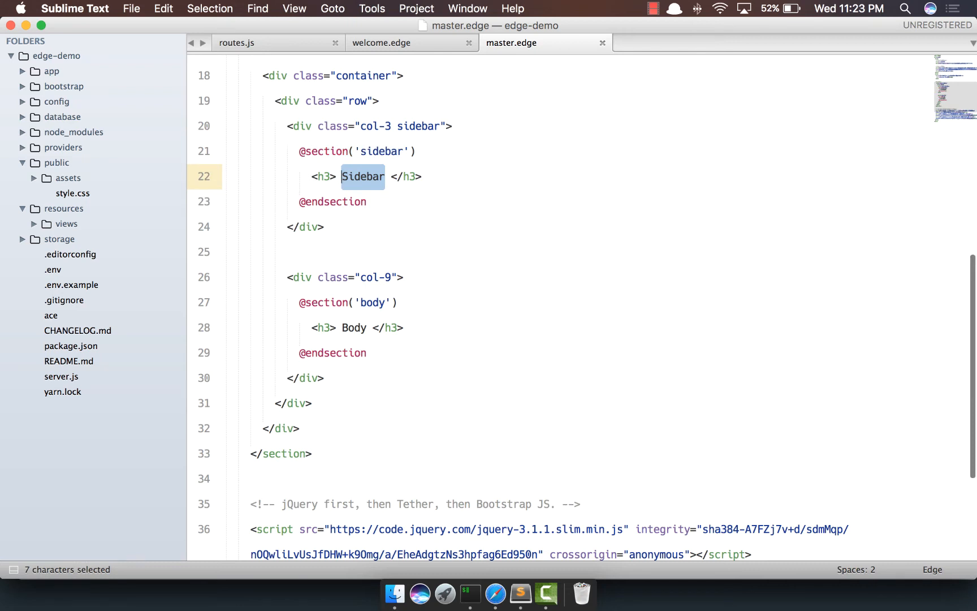
left_click(421, 177)
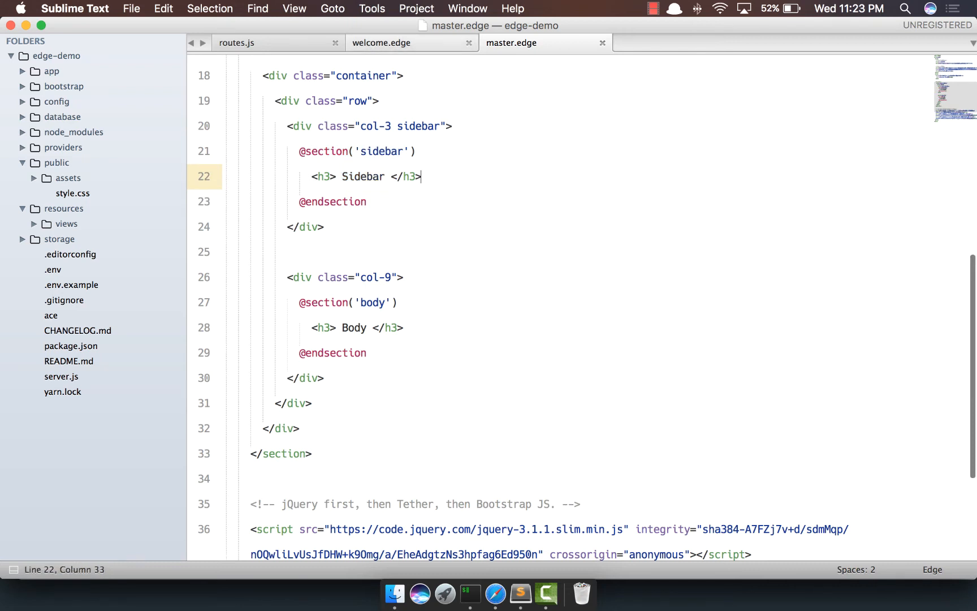
- Add a body section to welcome.edge with a 'Body from welcome file' paragraph and save
left_click(382, 43)
key("Down")
key("Return")
key("Return")
type("@")
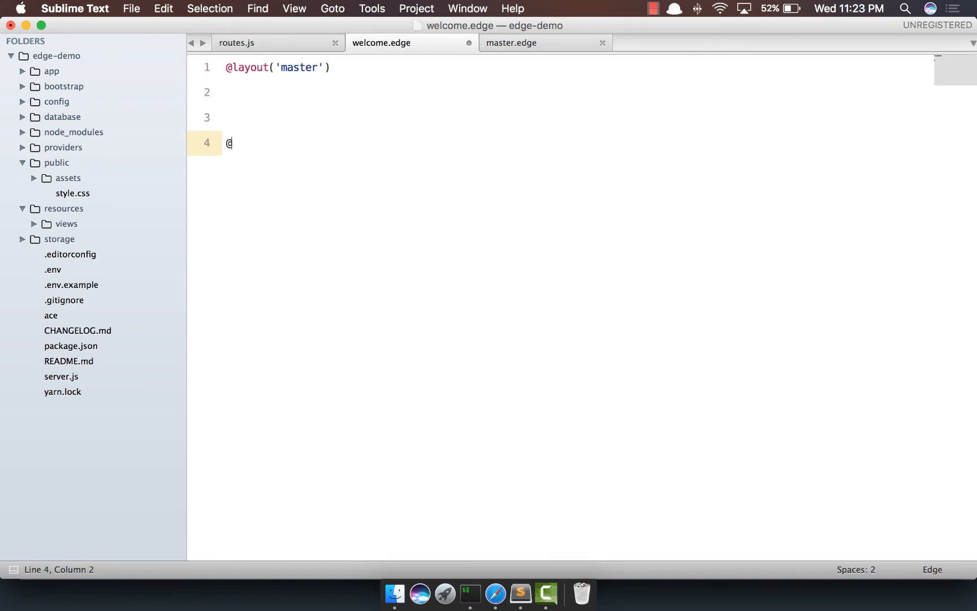
type("section('")
type("body')")
key("Return")
type("@sec")
key("BackSpace")
key("BackSpace")
key("BackSpace")
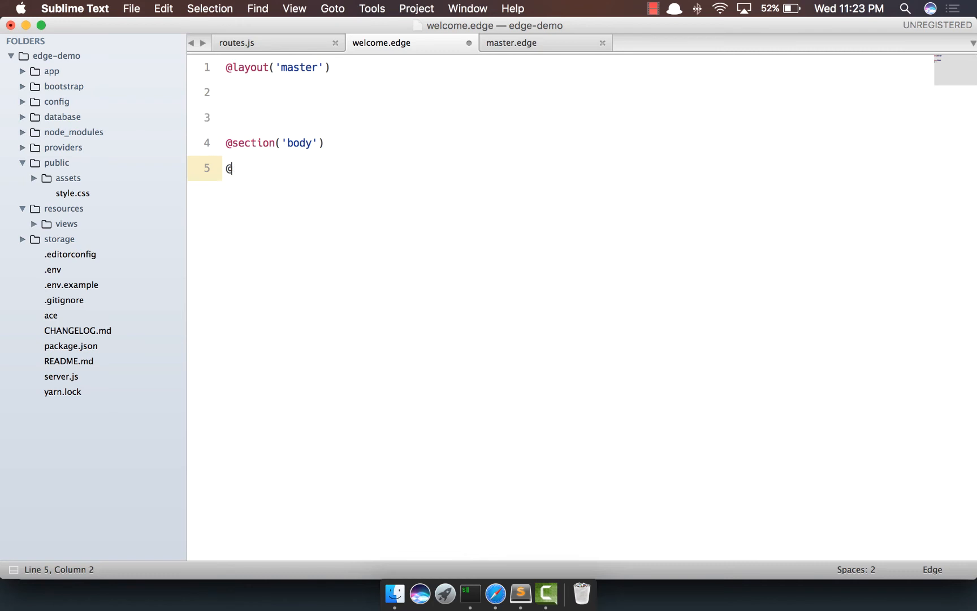
type("sect")
key("BackSpace")
key("BackSpace")
key("BackSpace")
key("BackSpace")
type("endsec")
type("tion")
key("super+shift+Return")
key("Tab")
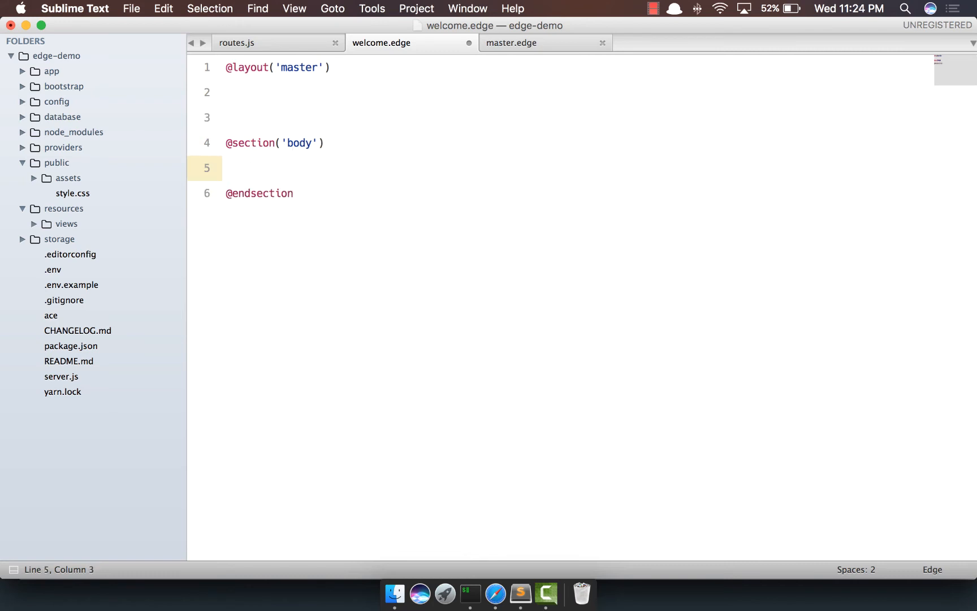
type("p")
key("Tab")
type("Body from welcome fi")
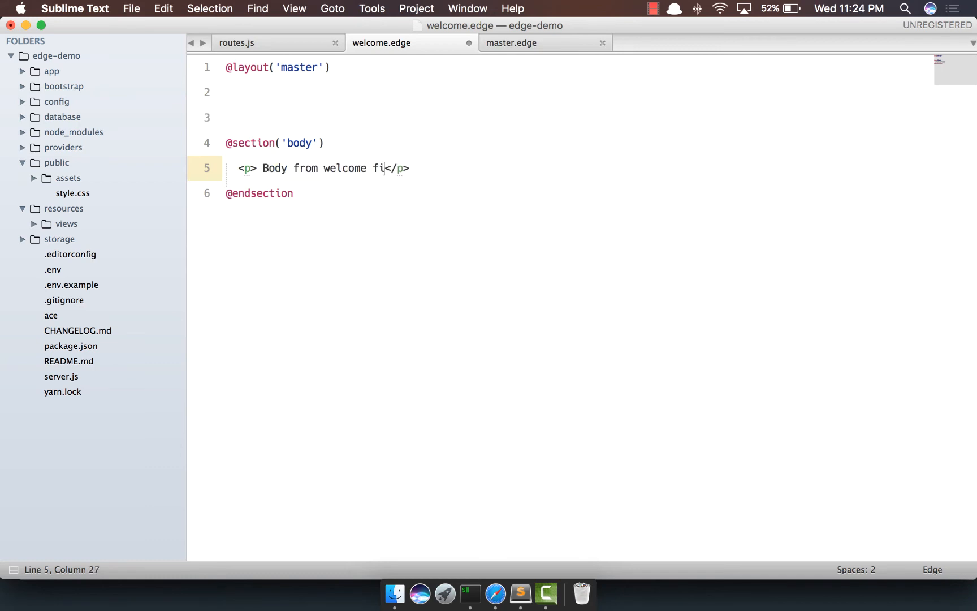
type("le")
key("super+s")
- Reload Safari to confirm the body text, then return to master.edge
key("super+Tab")
key("super+r")
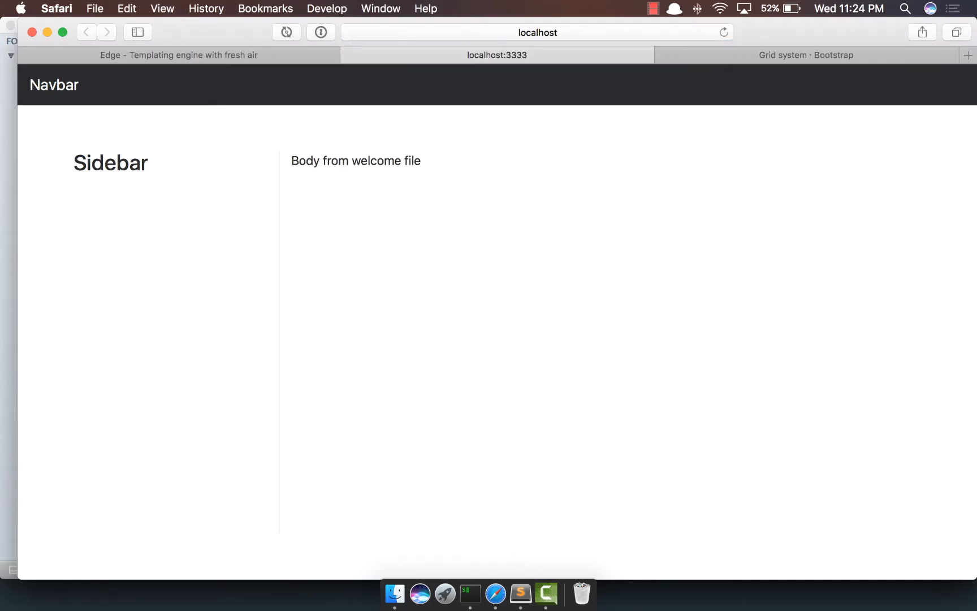
key("super+a")
double_click(336, 160)
key("super+Tab")
key("super+alt+Right")
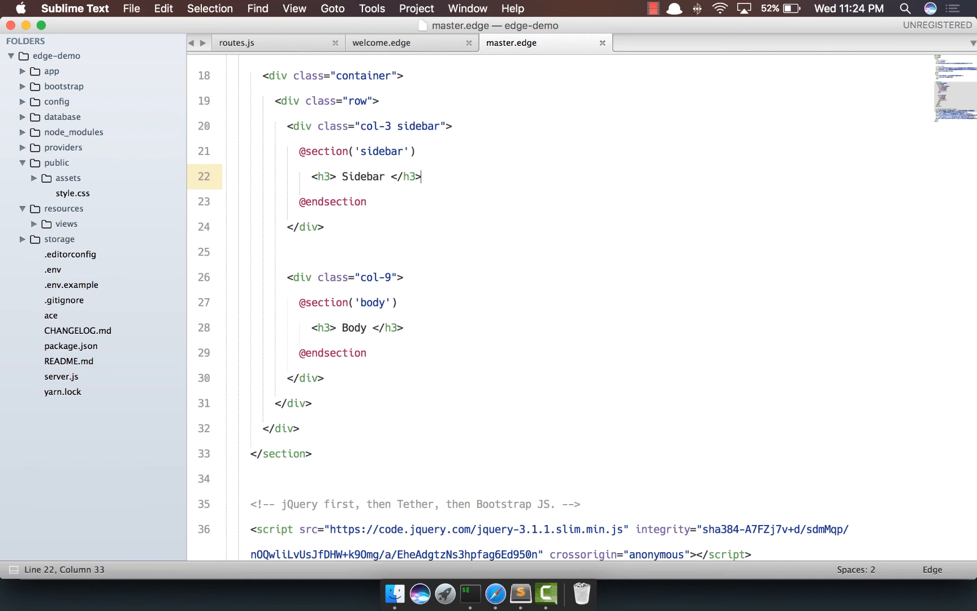
- Inspect the master's sidebar section block and its Sidebar heading line
left_click_drag(311, 151, 367, 202)
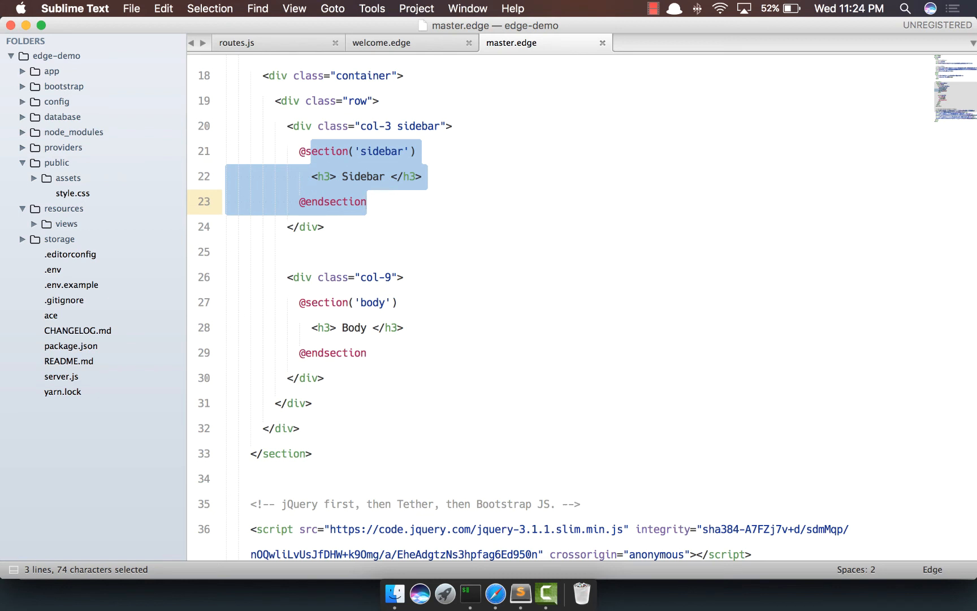
left_click(311, 152)
left_click_drag(299, 152, 287, 226)
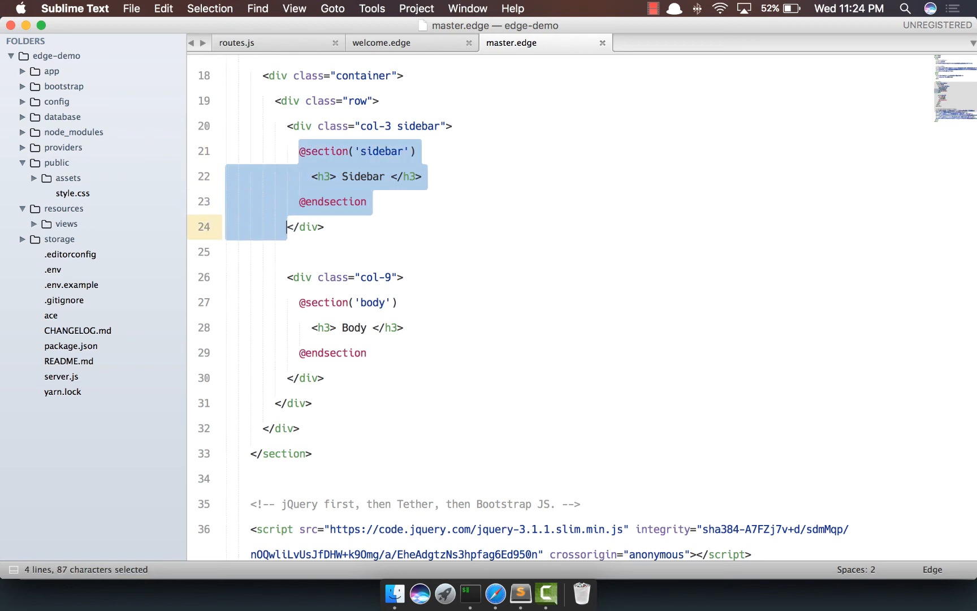
key("Left")
key("Down")
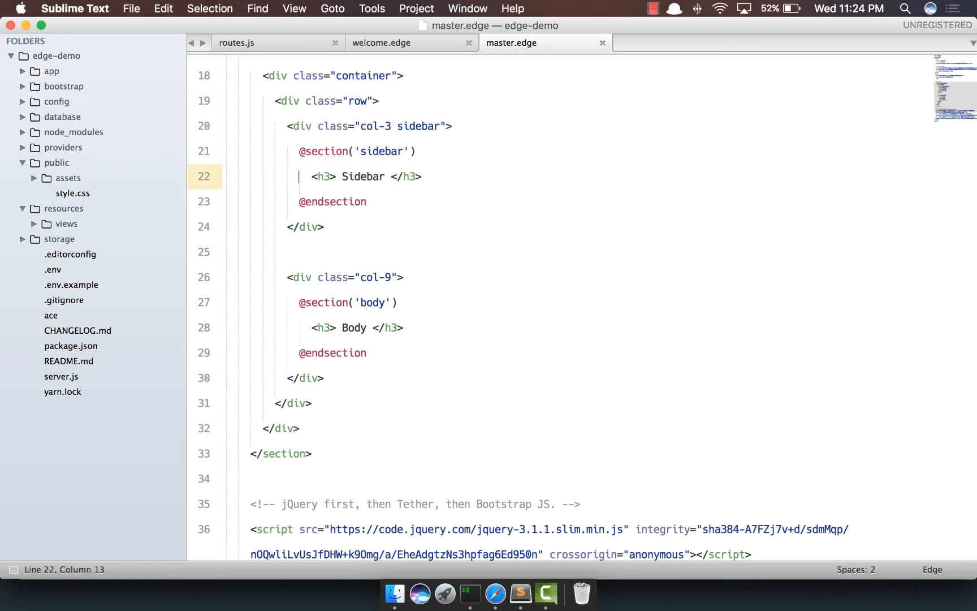
key("super+Right")
key("super+shift+Left")
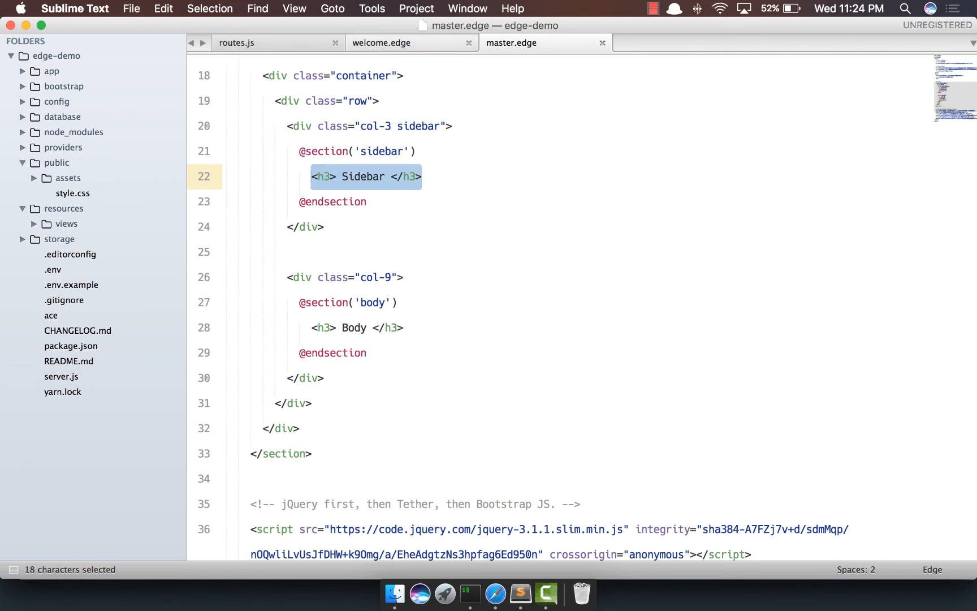
- Duplicate welcome.edge's body section block above itself and save
key("super+alt+Left")
key("Down")
key("Down")
key("shift+Up")
key("shift+Up")
key("shift+Up")
key("super+c")
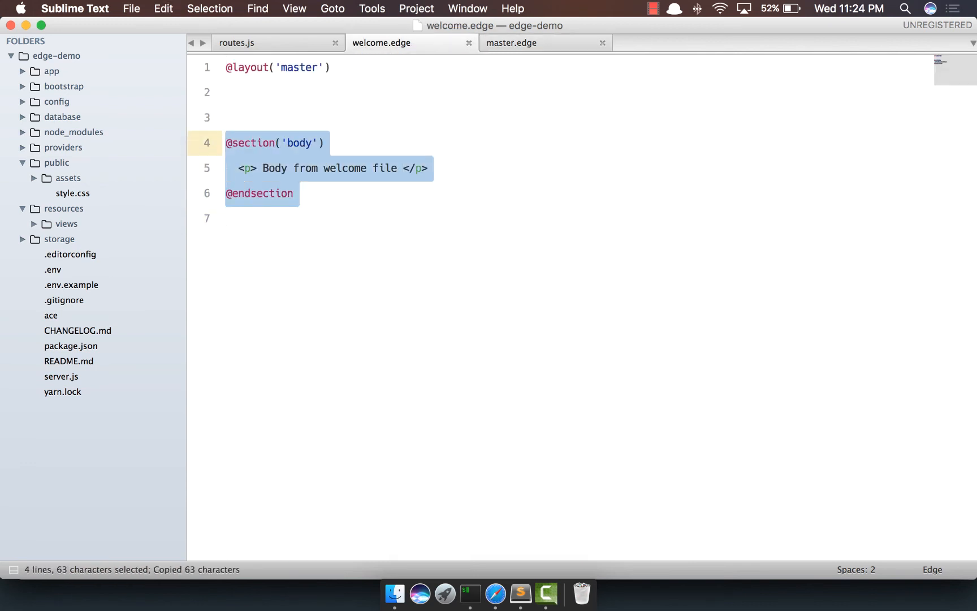
key("Up")
key("Return")
key("Up")
key("super+v")
key("super+s")
- Rename the copy to 'sidebar' and replace its paragraph with a ul>li>a 'Nav Item 1' link, then save
left_click(299, 118)
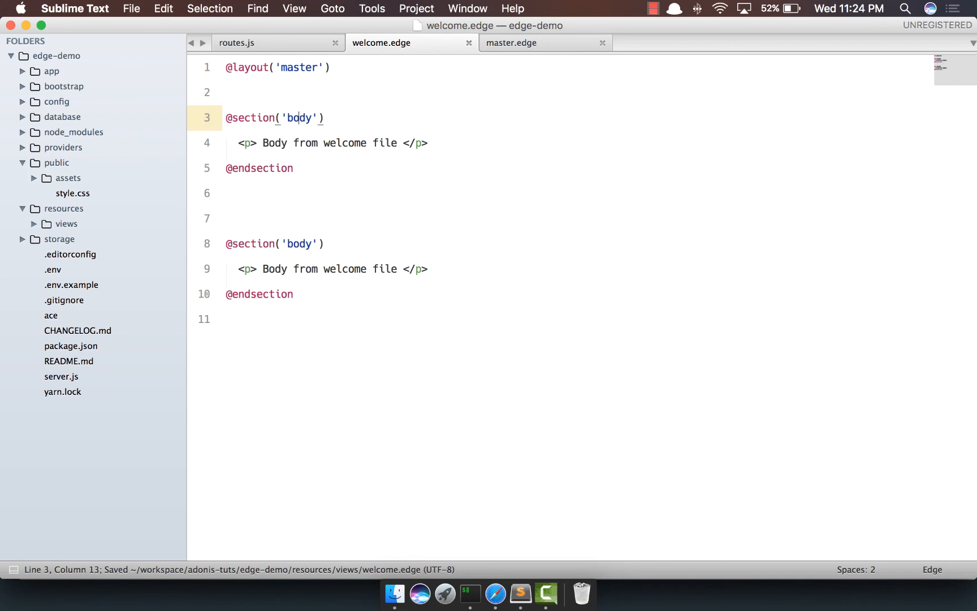
key("super+d")
type("sidebar")
key("Down")
key("super+Right")
key("super+shift+Left")
key("BackSpace")
type("ul")
key("Tab")
key("Return")
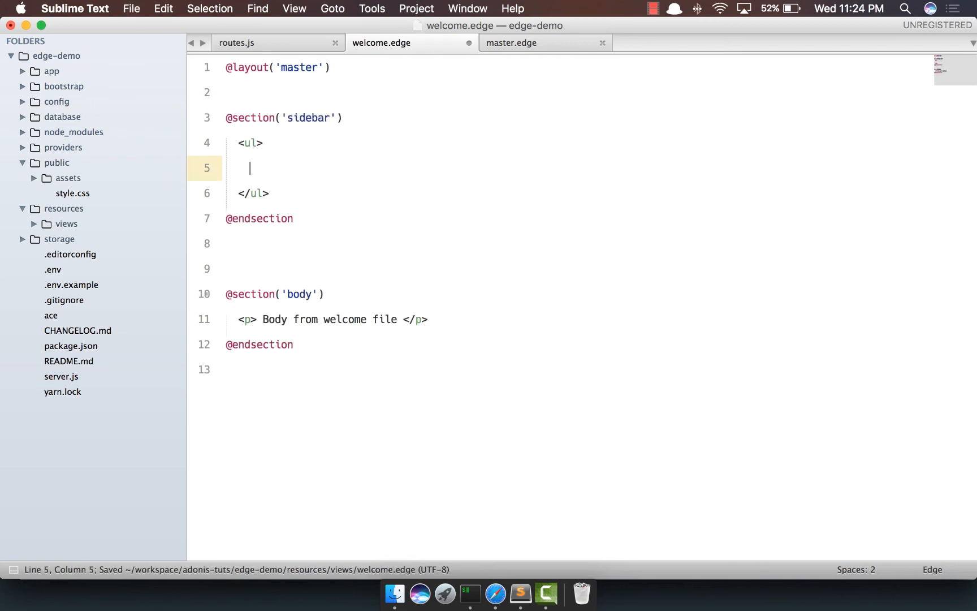
type("li><")
type("a")
key("Tab")
key("Tab")
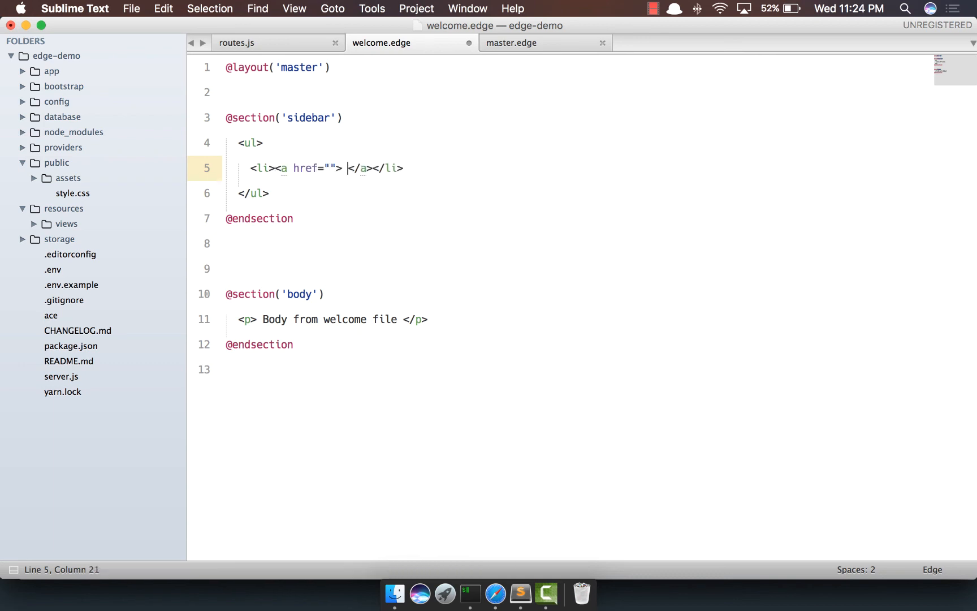
type("Nav It")
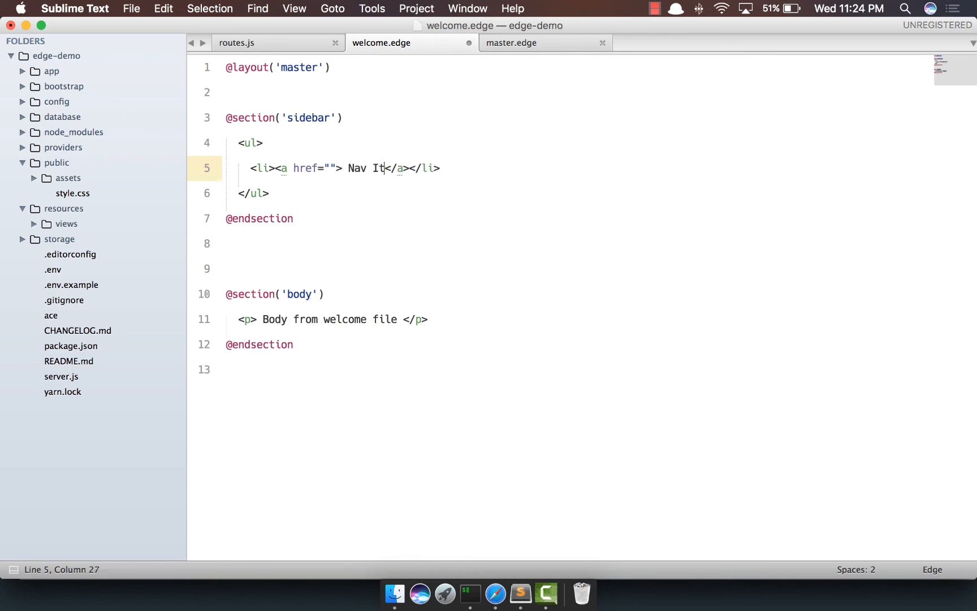
type("e,")
key("BackSpace")
key("BackSpace")
type("m 1")
key("super+s")
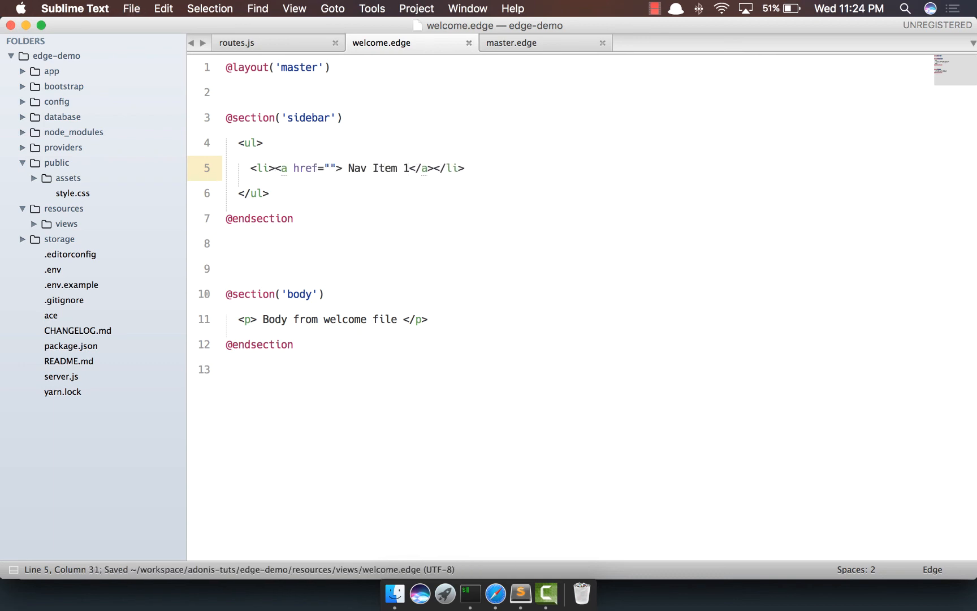
- Reload the localhost page in Safari to see the nav list
key("super+Tab")
key("super+r")
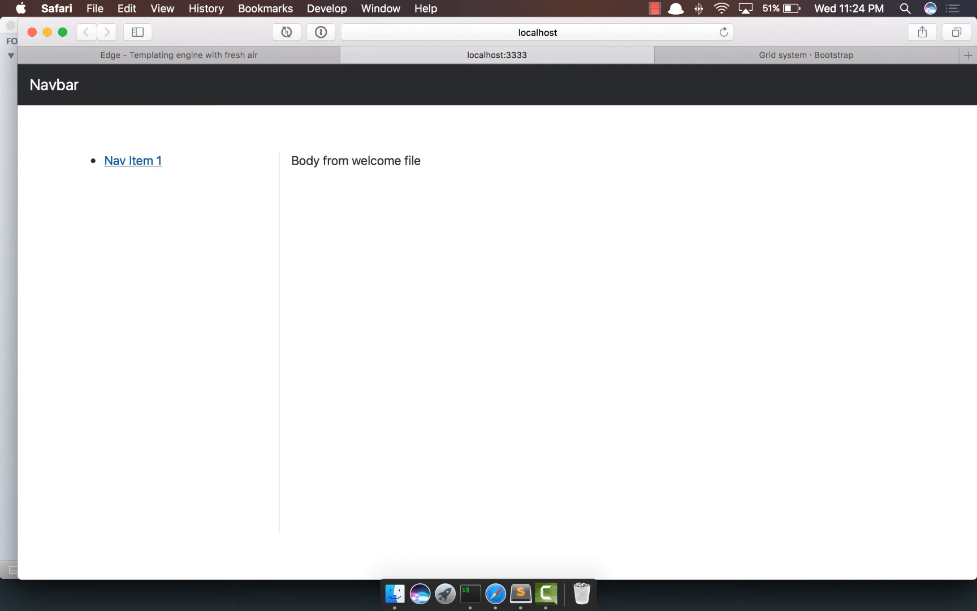
key("super+Tab")
key("Up")
key("Up")
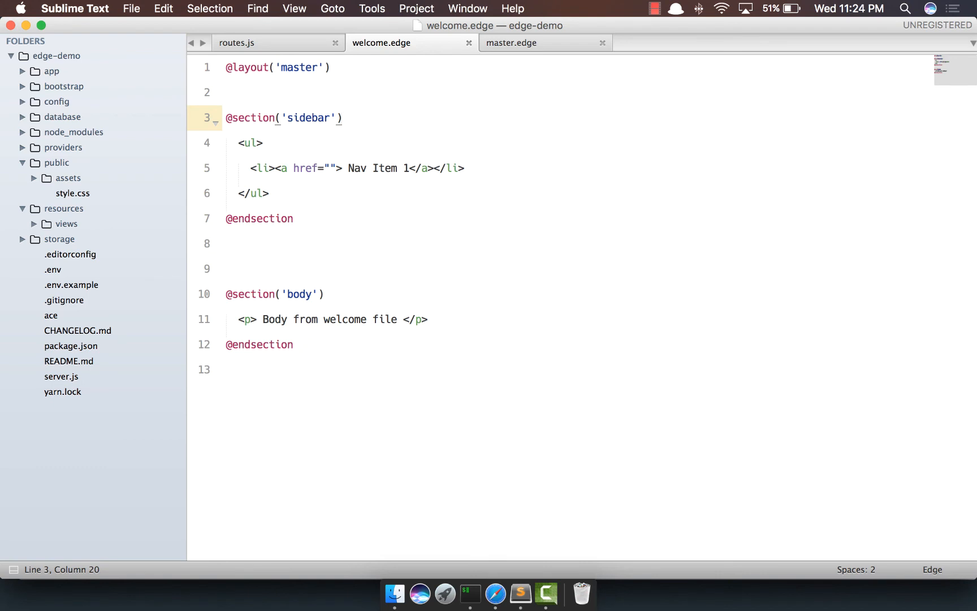
key("Return")
type("@super")
key("super+s")
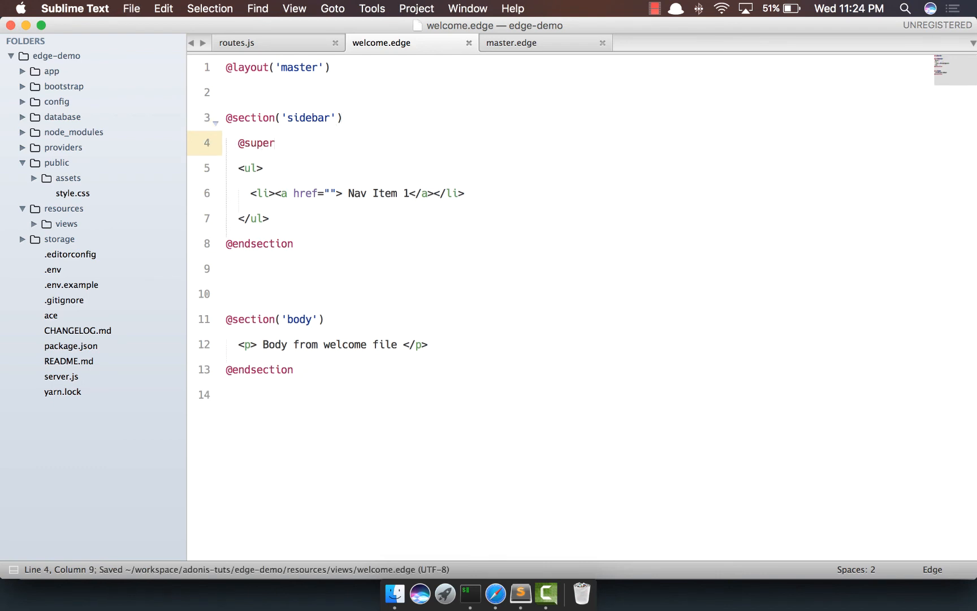
key("Up")
key("Up")
key("Down")
key("shift+Down")
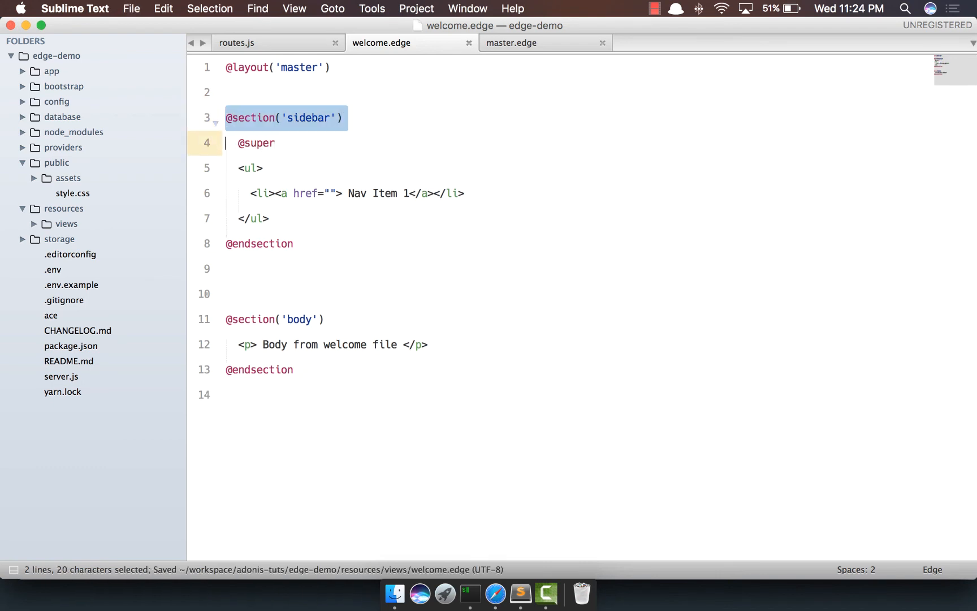
key("shift+Down")
key("shift+Down")
key("shift+Down")
key("shift+Down")
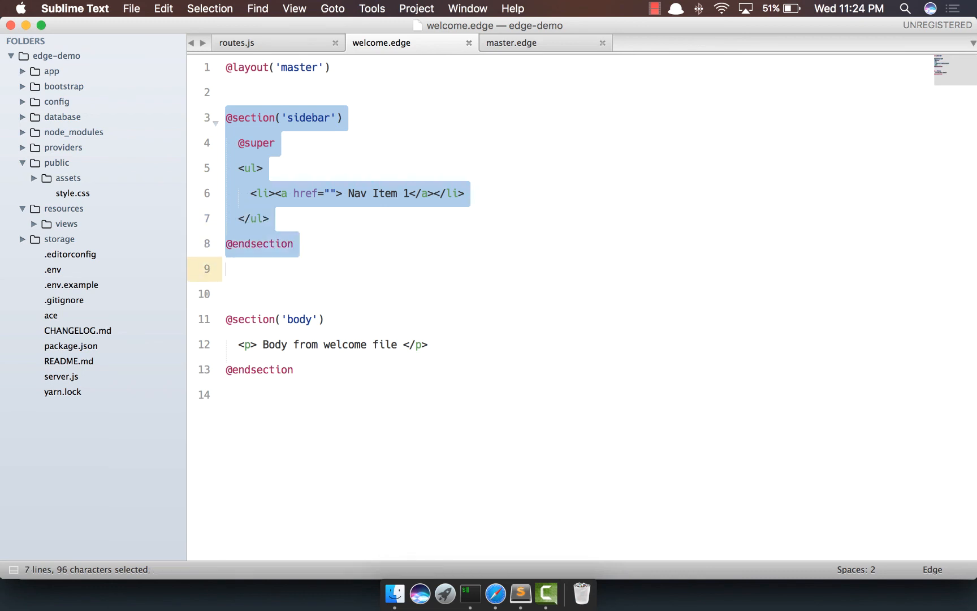
key("Left")
key("Down")
key("Down")
key("shift+Down")
key("shift+Down")
key("shift+Down")
- Reload Safari to see the inherited Sidebar heading above Nav Item 1, then return to master.edge
key("super+Tab")
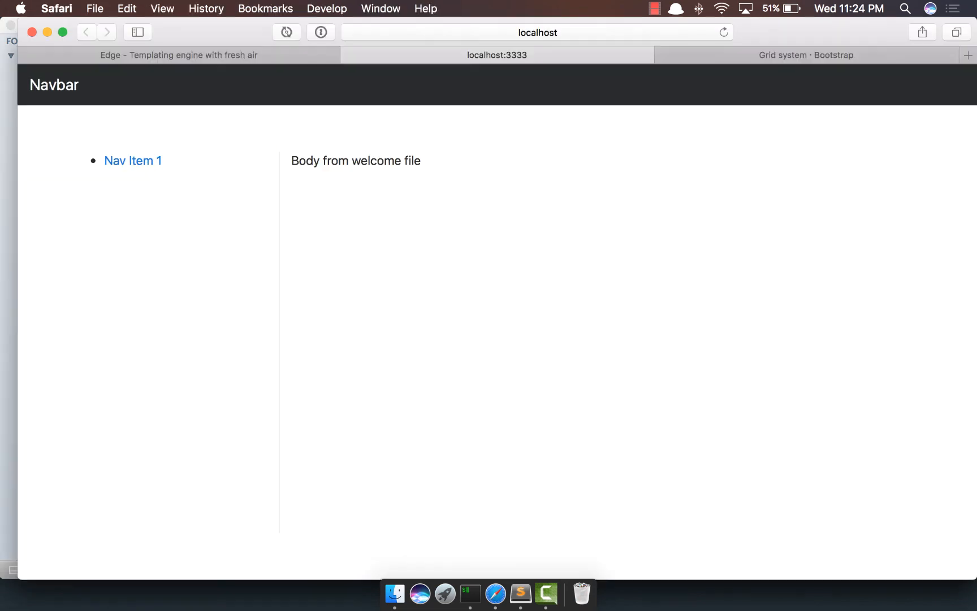
key("super+r")
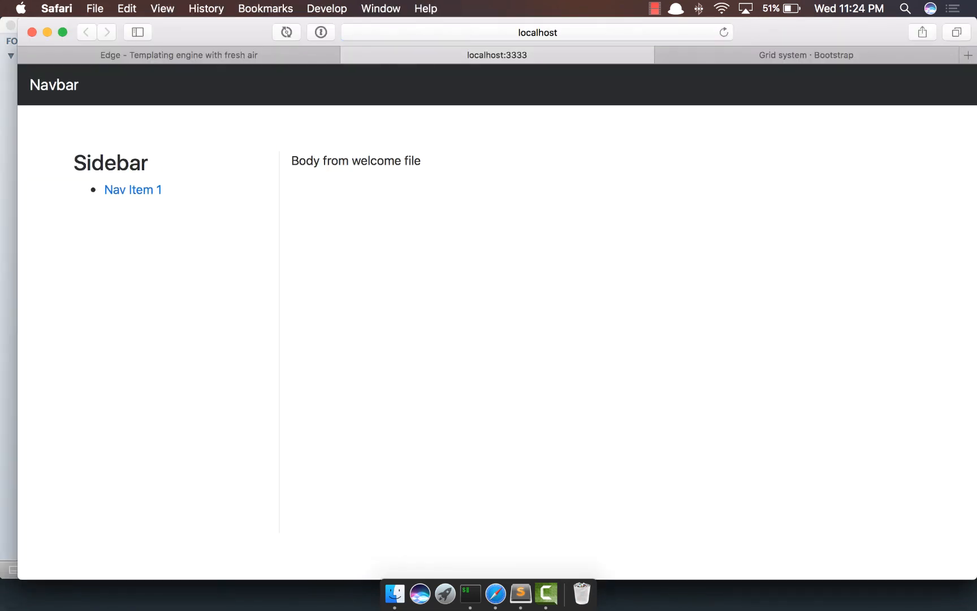
key("super+Tab")
key("super+alt+Right")
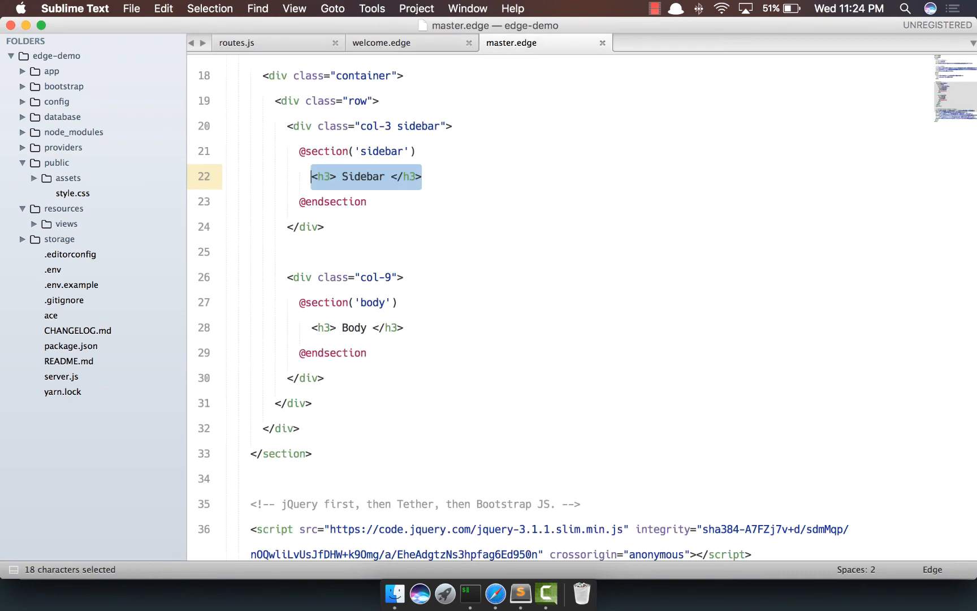
- Delete the <h3> Body </h3> heading line from master.edge's body section
key("Down")
key("Down")
key("Down")
key("shift+super+Right")
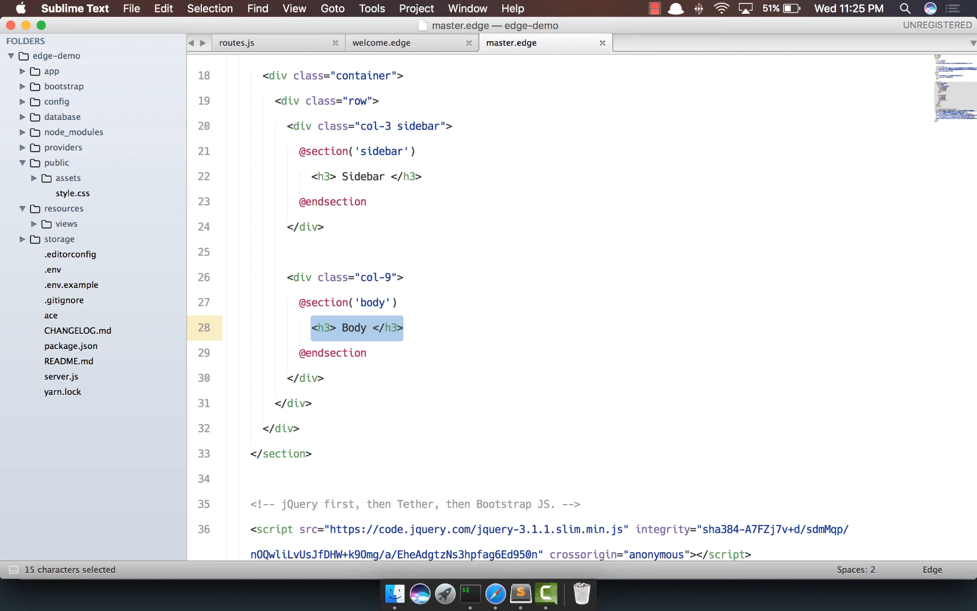
key("Right")
key("shift+super+Left")
key("BackSpace")
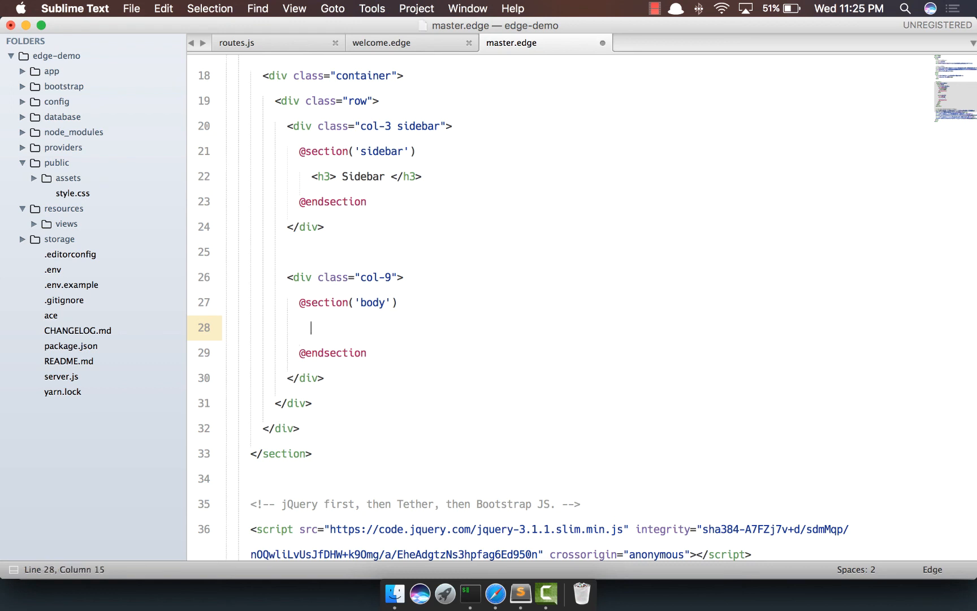
key("ctrl+shift+k")
key("super+Right")
key("Right")
key("shift+Up")
key("Left")
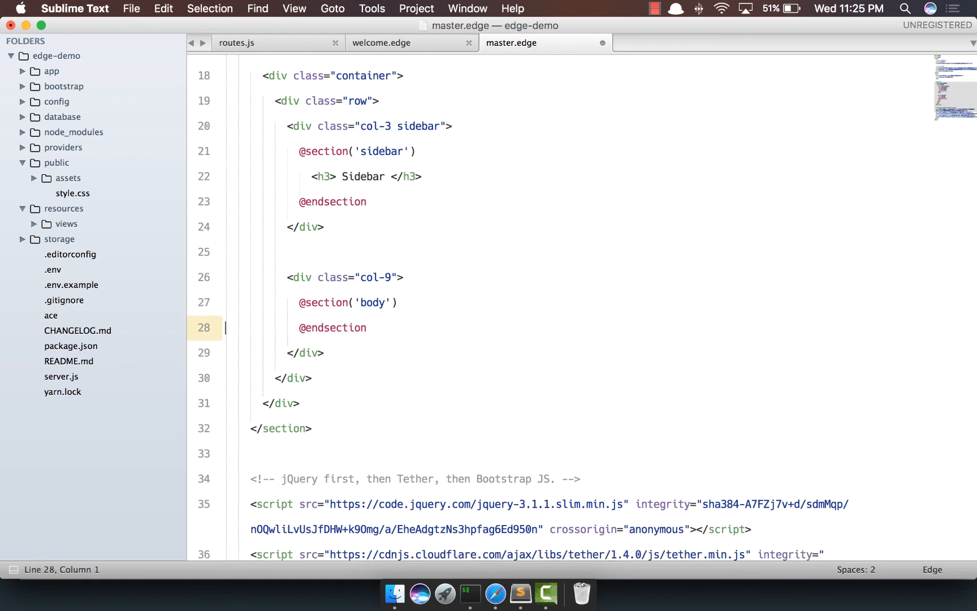
key("ctrl+shift+k")
key("Up")
key("super+Left")
key("Right")
type("!")
key("super+s")
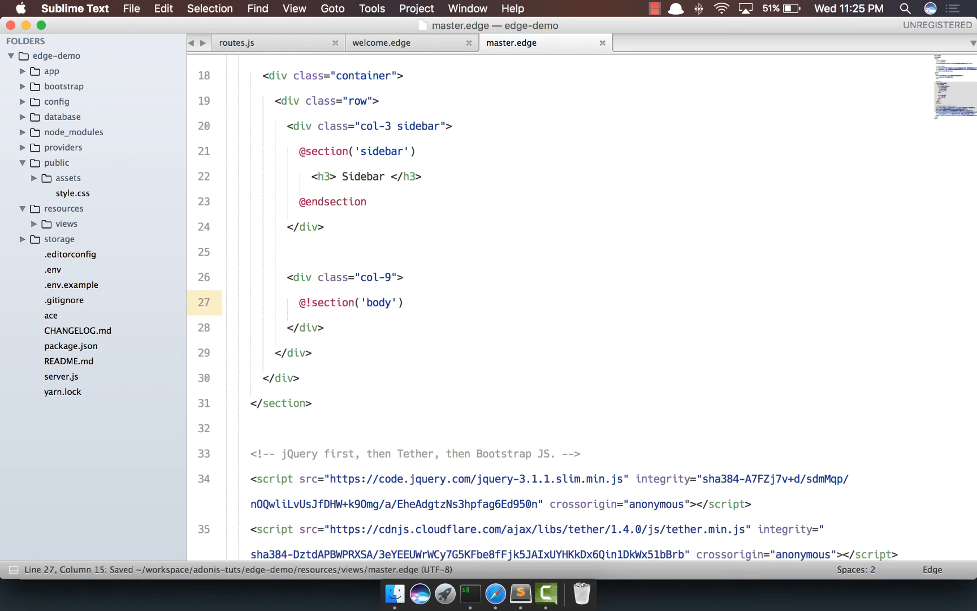
- Reload the Safari preview to confirm 'Body from welcome file' still renders
key("super+Right")
key("super+shift+Left")
key("super+Tab")
key("super+r")
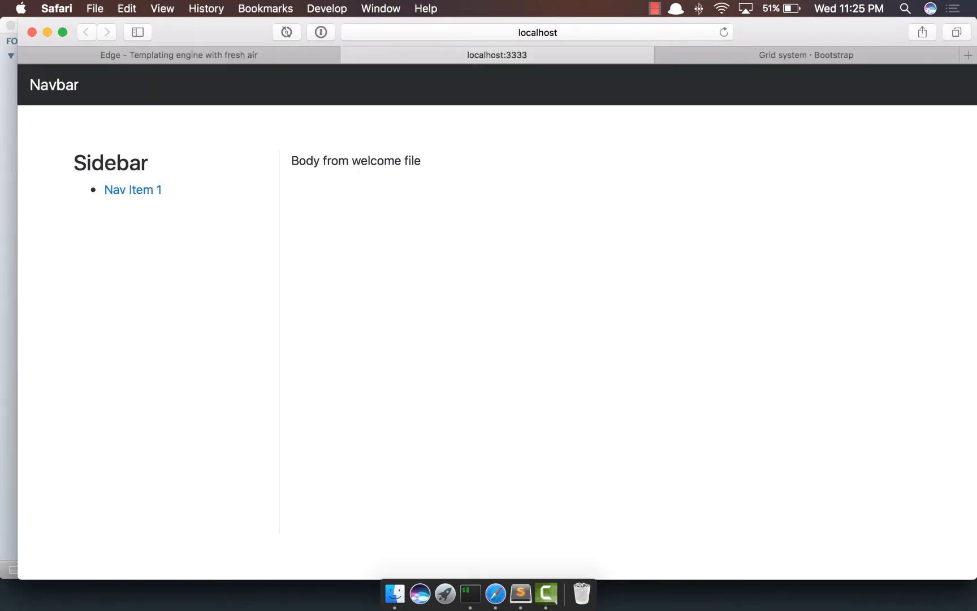
key("super+Tab")
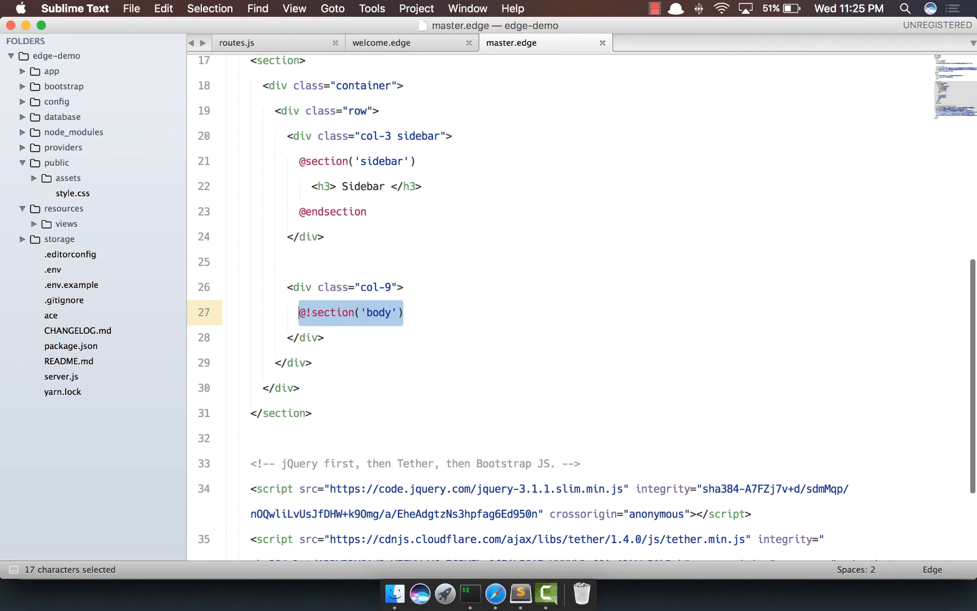